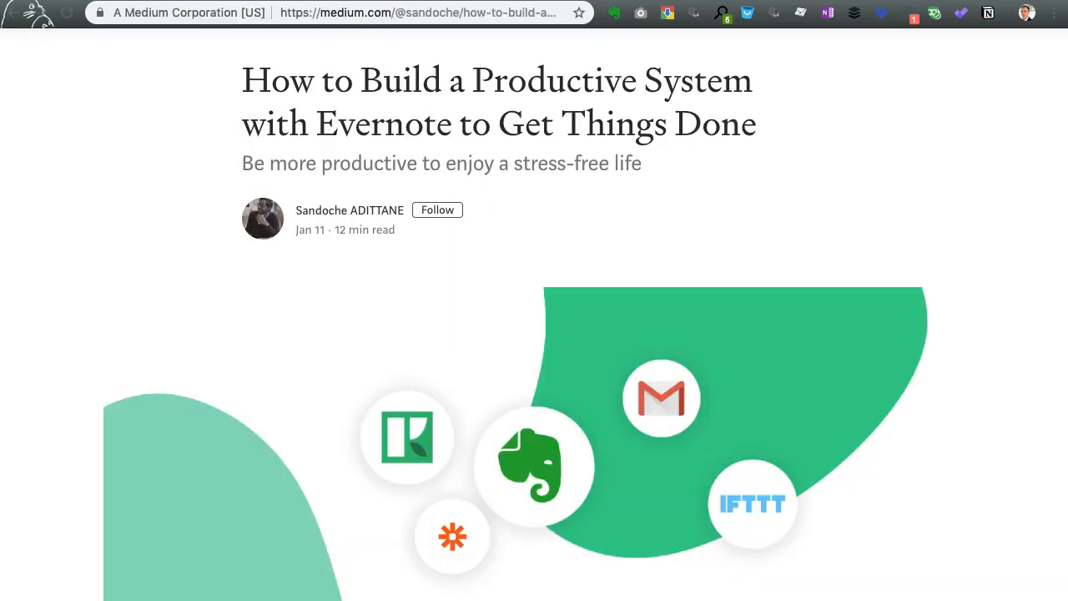
Step: Read the article's introduction on Getting Things Done, The Secret Weapon and the reasons for using Evernote
{"action": "left_click", "coordinate": [227, 180]}
{"action": "scroll", "coordinate": [226, 180], "scroll_direction": "down", "scroll_amount": 5}
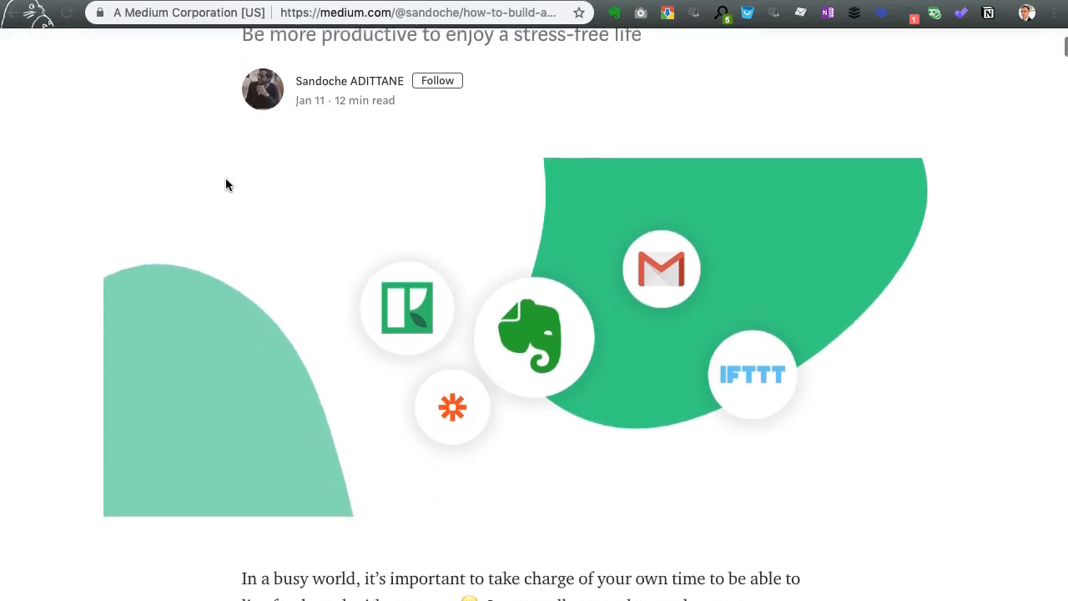
{"action": "scroll", "coordinate": [225, 184], "scroll_direction": "down", "scroll_amount": 4}
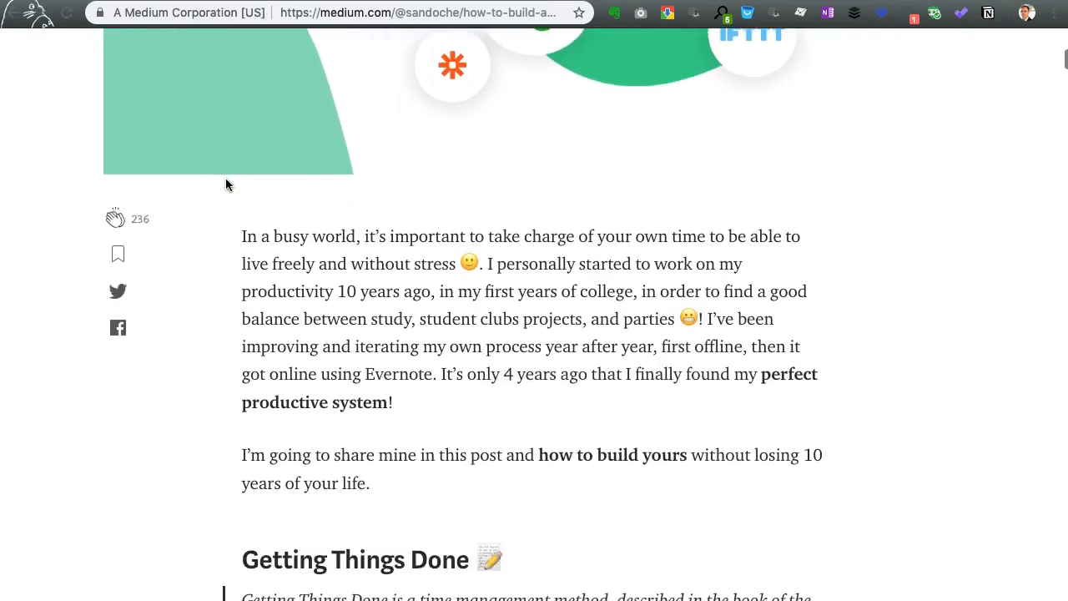
{"action": "scroll", "coordinate": [225, 184], "scroll_direction": "down", "scroll_amount": 2}
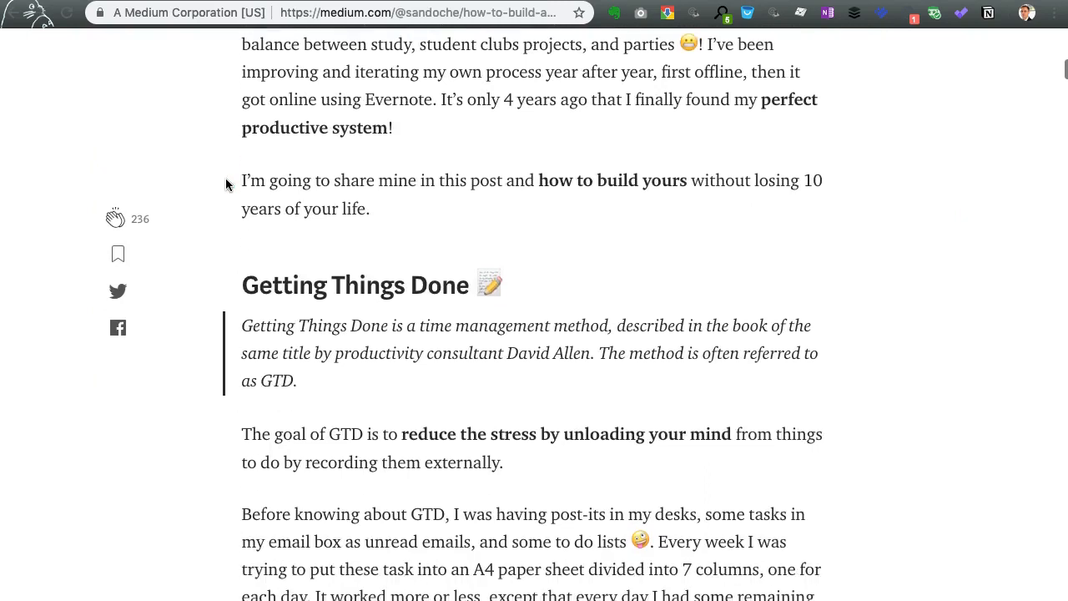
{"action": "scroll", "coordinate": [225, 185], "scroll_direction": "down", "scroll_amount": 2}
{"action": "scroll", "coordinate": [226, 185], "scroll_direction": "down", "scroll_amount": 5}
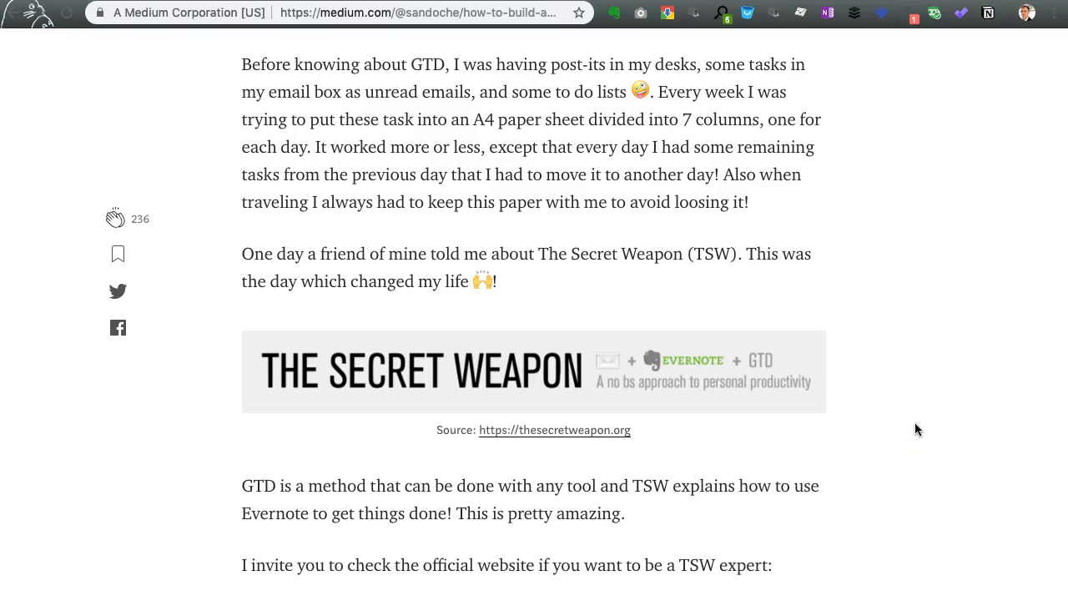
{"action": "scroll", "coordinate": [916, 422], "scroll_direction": "down", "scroll_amount": 5}
{"action": "scroll", "coordinate": [915, 429], "scroll_direction": "down", "scroll_amount": 10}
{"action": "scroll", "coordinate": [915, 429], "scroll_direction": "down", "scroll_amount": 12}
{"action": "scroll", "coordinate": [916, 429], "scroll_direction": "down", "scroll_amount": 5}
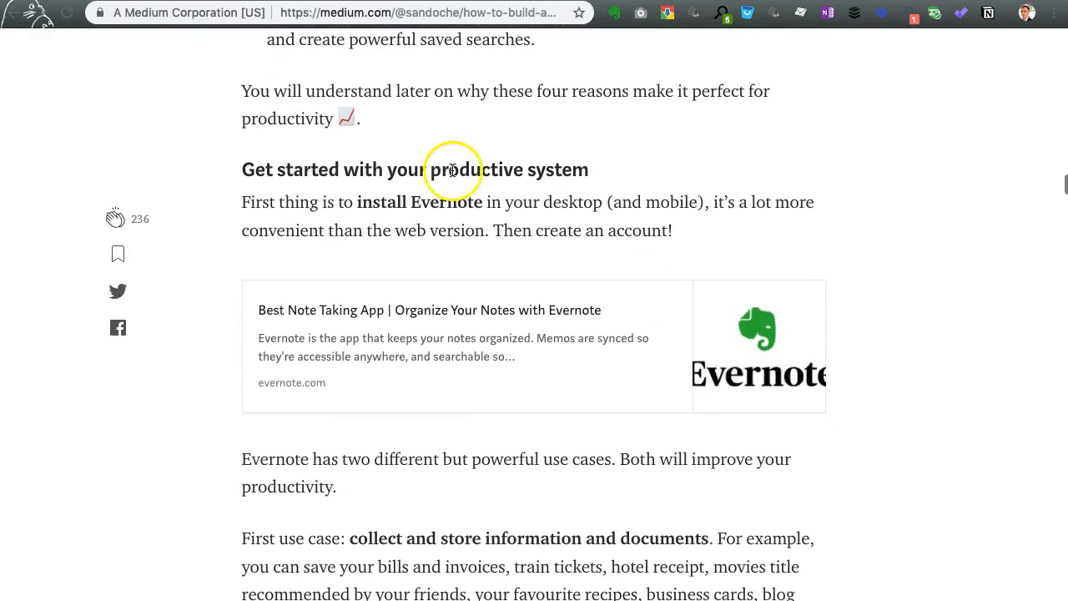
Step: Examine the article's instructions for setting up Evernote, including its email address, notebook structure and tags
{"action": "scroll", "coordinate": [199, 390], "scroll_direction": "down", "scroll_amount": 6}
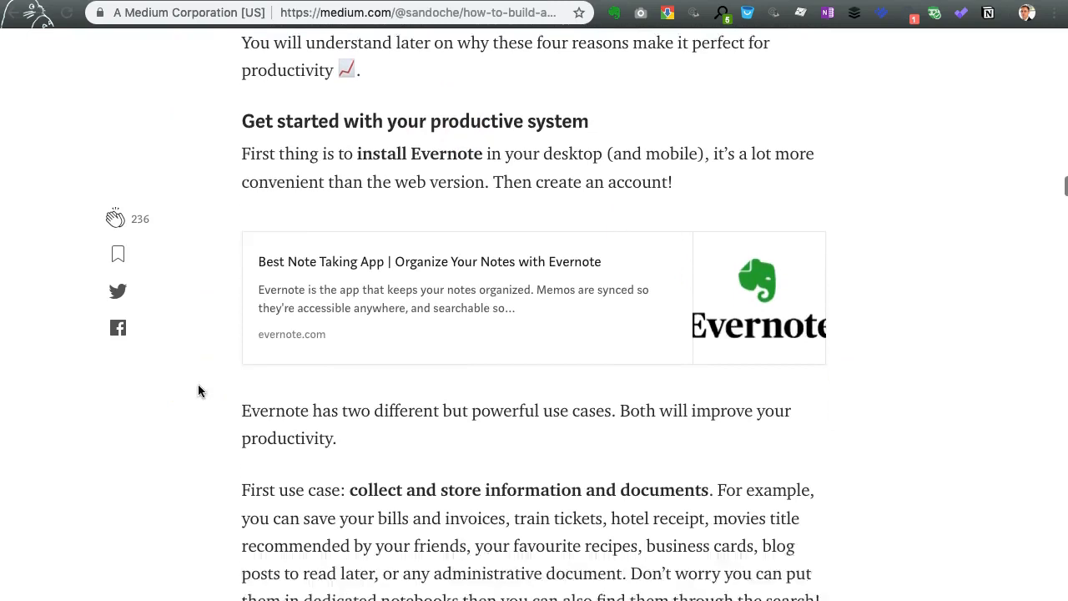
{"action": "scroll", "coordinate": [198, 390], "scroll_direction": "down", "scroll_amount": 7}
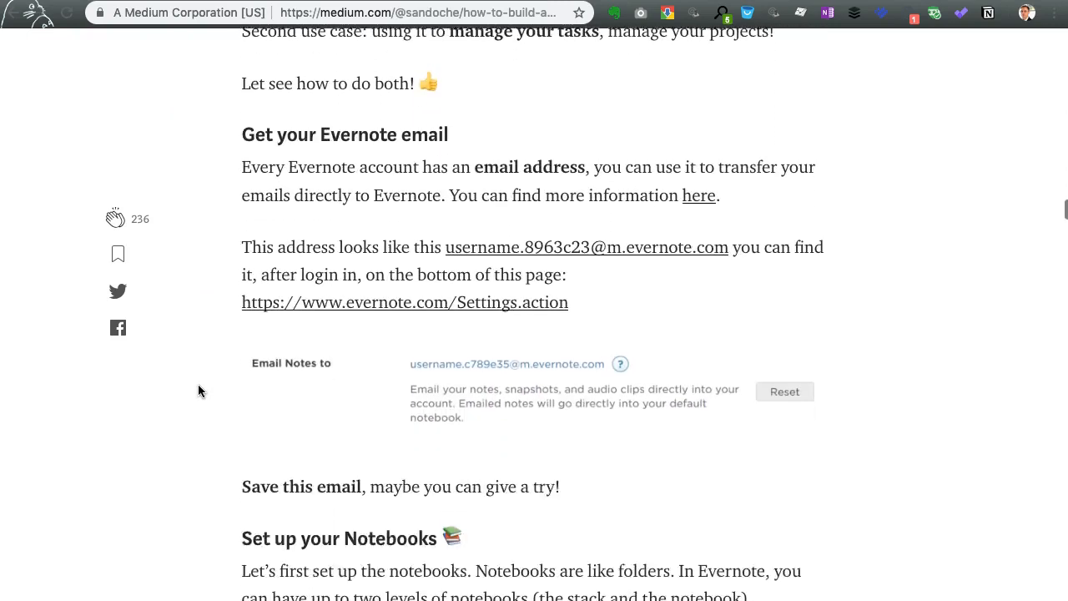
{"action": "scroll", "coordinate": [199, 385], "scroll_direction": "down", "scroll_amount": 3}
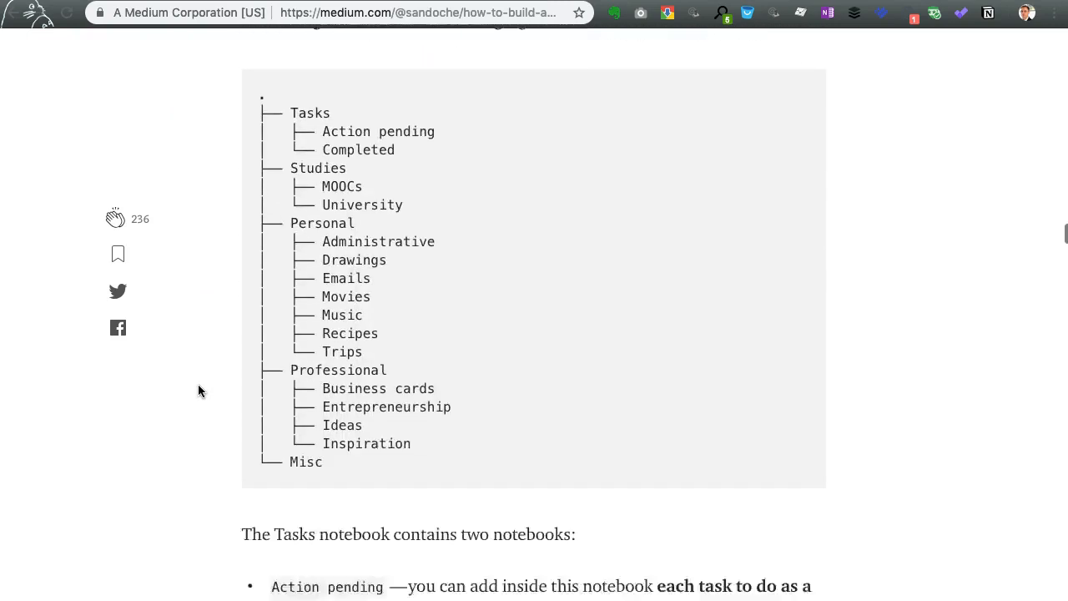
{"action": "scroll", "coordinate": [197, 390], "scroll_direction": "up", "scroll_amount": 1}
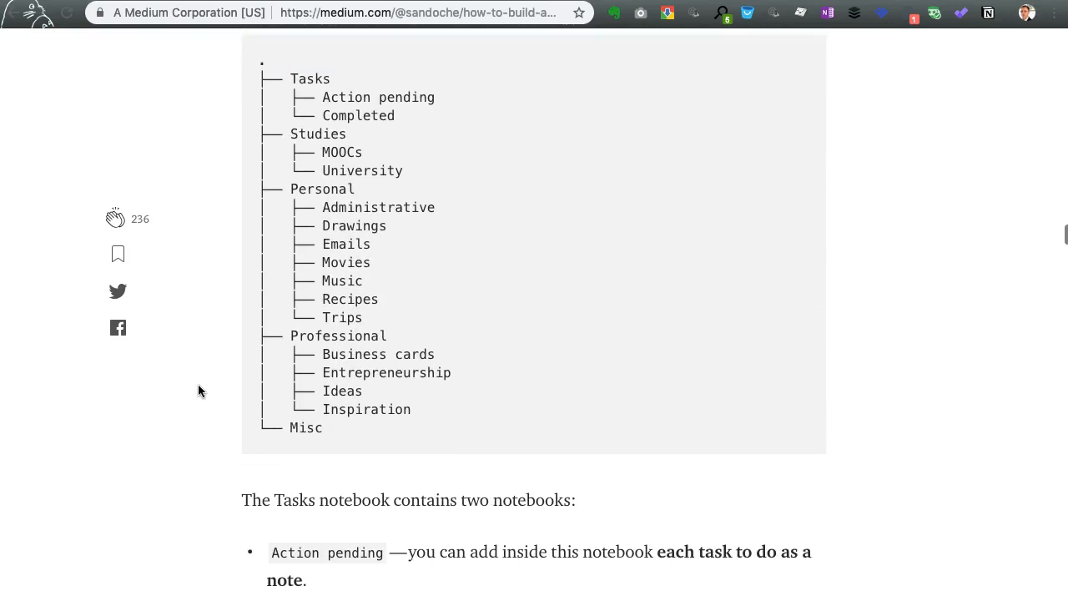
{"action": "scroll", "coordinate": [198, 390], "scroll_direction": "down", "scroll_amount": 5}
{"action": "scroll", "coordinate": [198, 389], "scroll_direction": "down", "scroll_amount": 16}
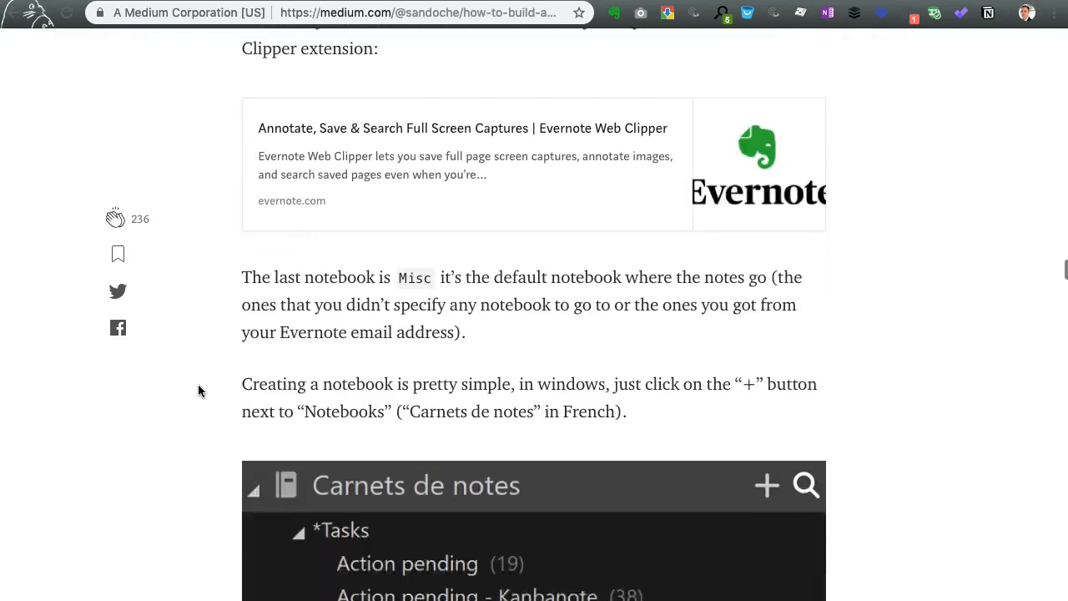
{"action": "scroll", "coordinate": [198, 389], "scroll_direction": "down", "scroll_amount": 12}
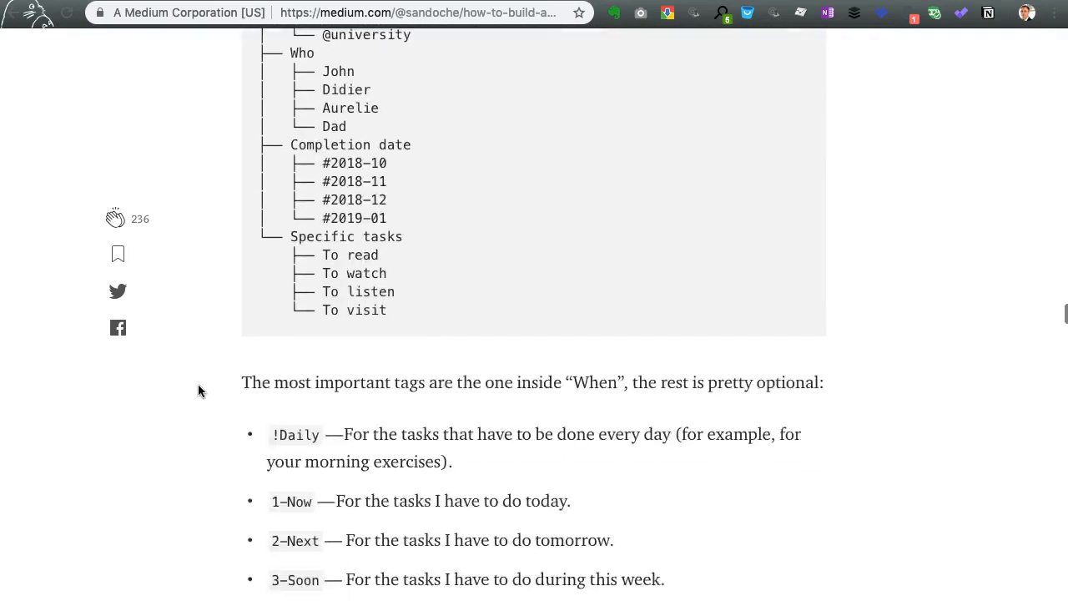
{"action": "scroll", "coordinate": [198, 390], "scroll_direction": "down", "scroll_amount": 11}
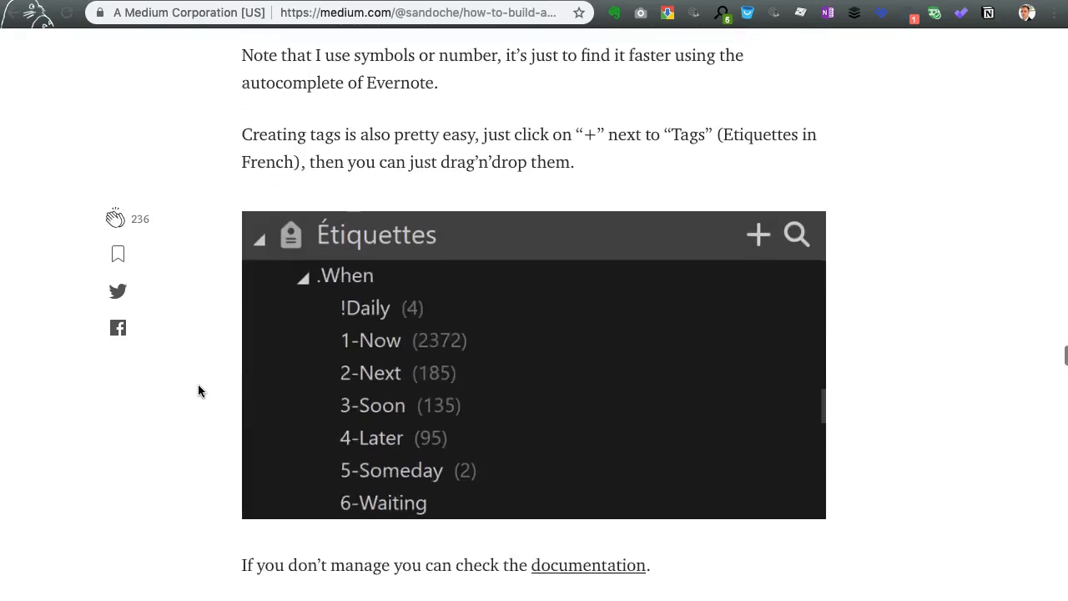
Step: Examine the article's section on Kanbanote, including the board setup, suggested lists and example board
{"action": "scroll", "coordinate": [198, 390], "scroll_direction": "down", "scroll_amount": 9}
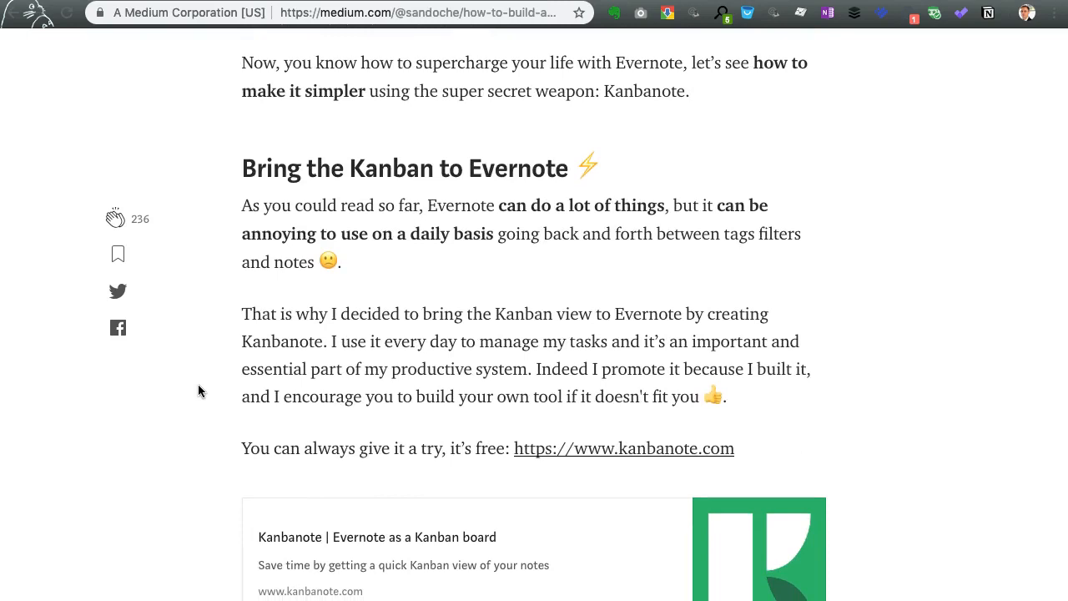
{"action": "scroll", "coordinate": [198, 390], "scroll_direction": "down", "scroll_amount": 3}
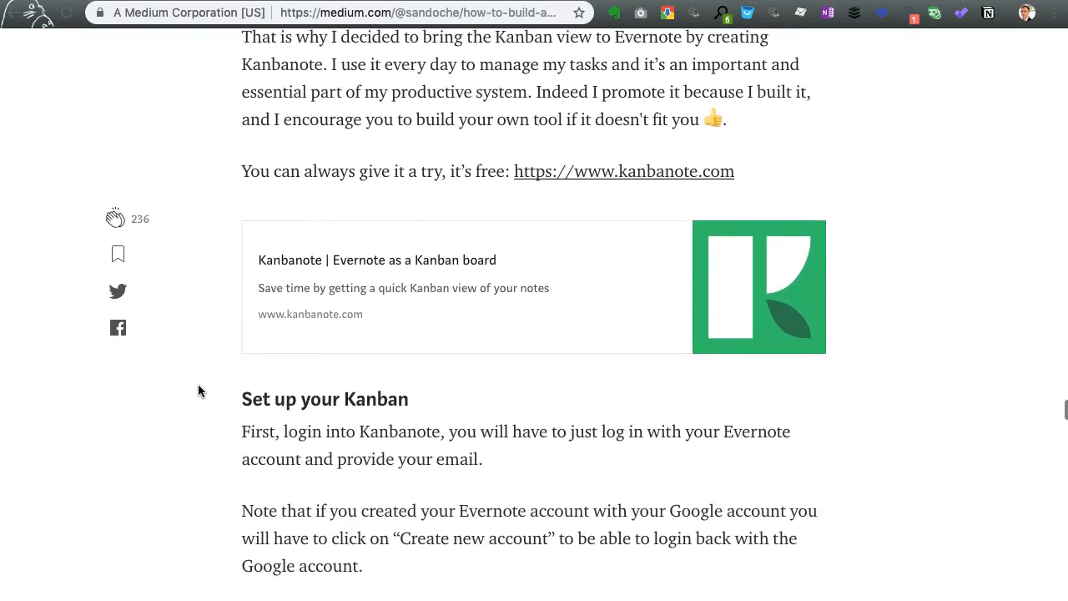
{"action": "scroll", "coordinate": [198, 390], "scroll_direction": "down", "scroll_amount": 5}
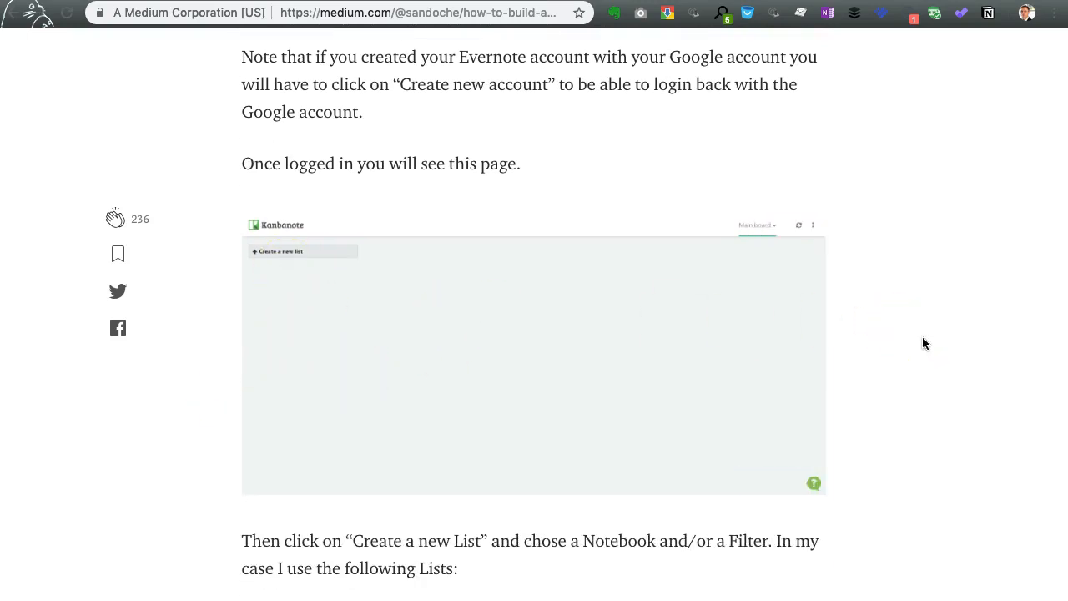
{"action": "scroll", "coordinate": [923, 342], "scroll_direction": "down", "scroll_amount": 5}
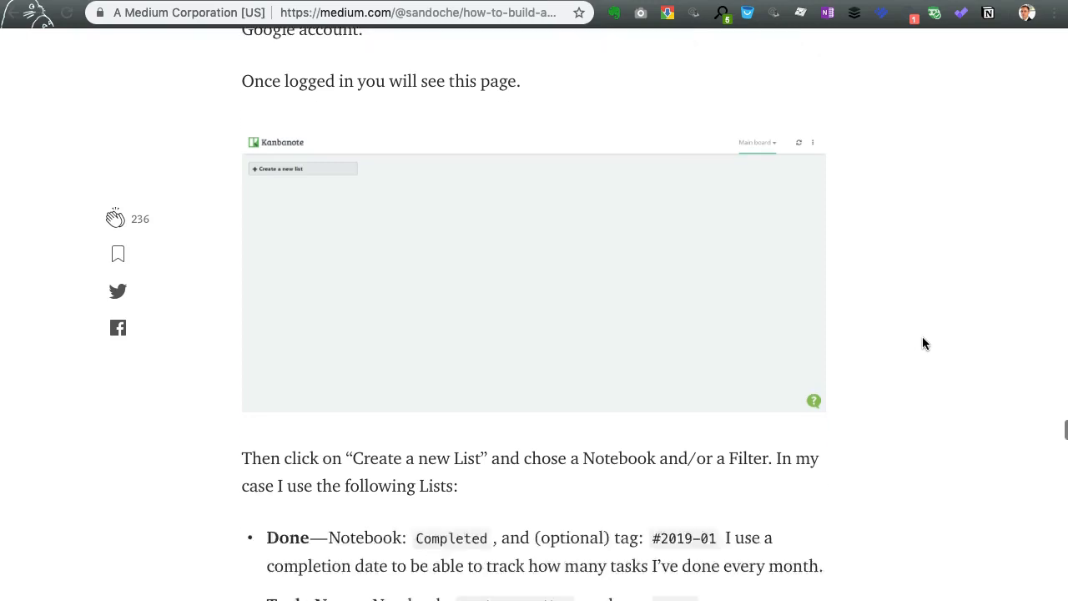
{"action": "scroll", "coordinate": [922, 343], "scroll_direction": "down", "scroll_amount": 4}
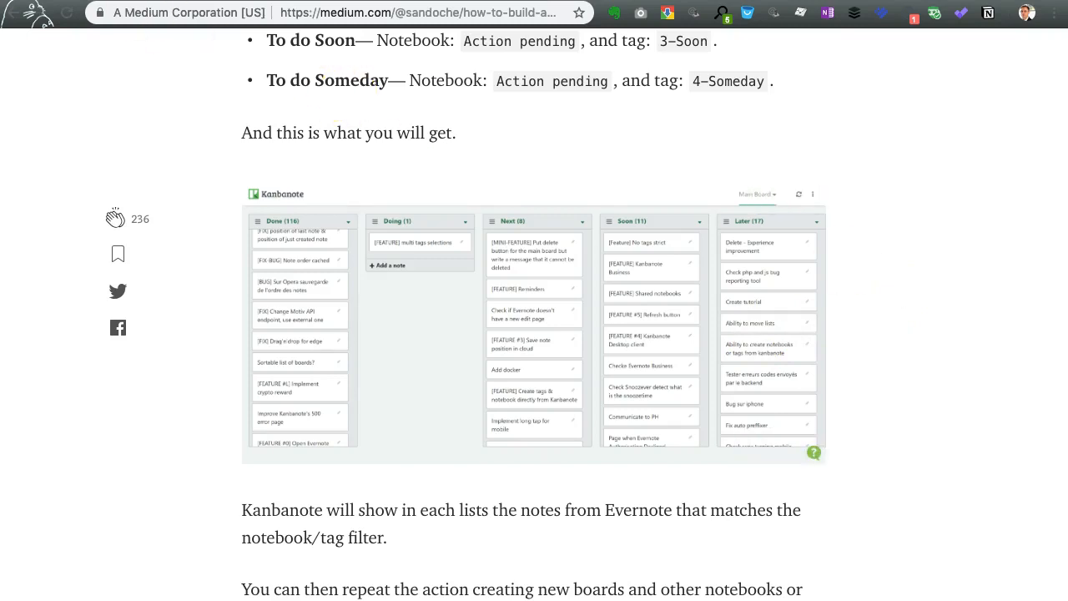
Step: Switch to the Kanbanote site, log in with Evernote through Google, and authorize account access for one year
{"action": "key", "text": "ctrl+shift+Tab"}
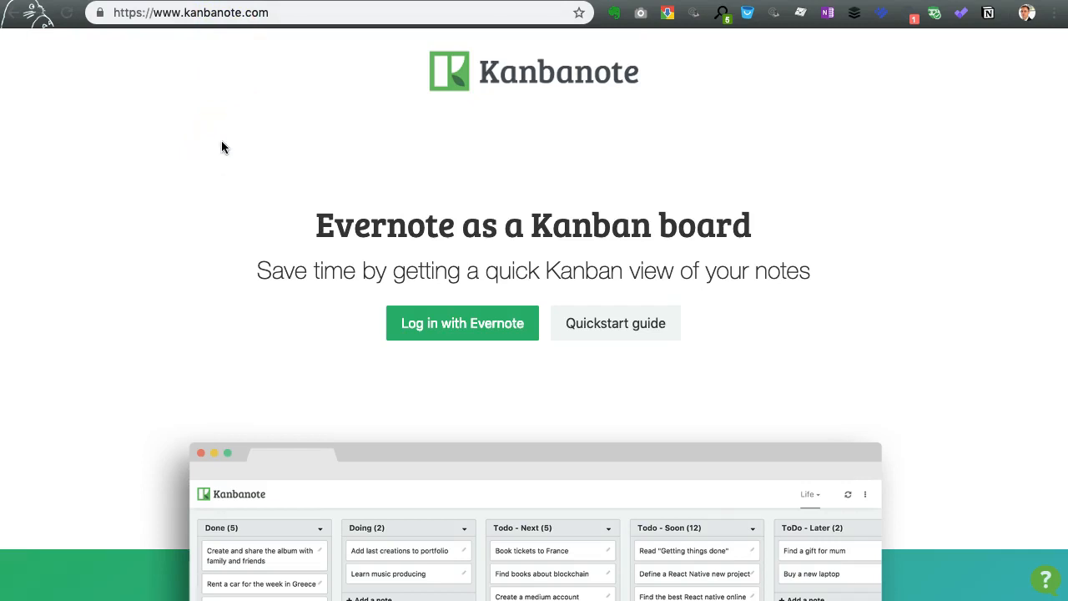
{"action": "left_click", "coordinate": [456, 332]}
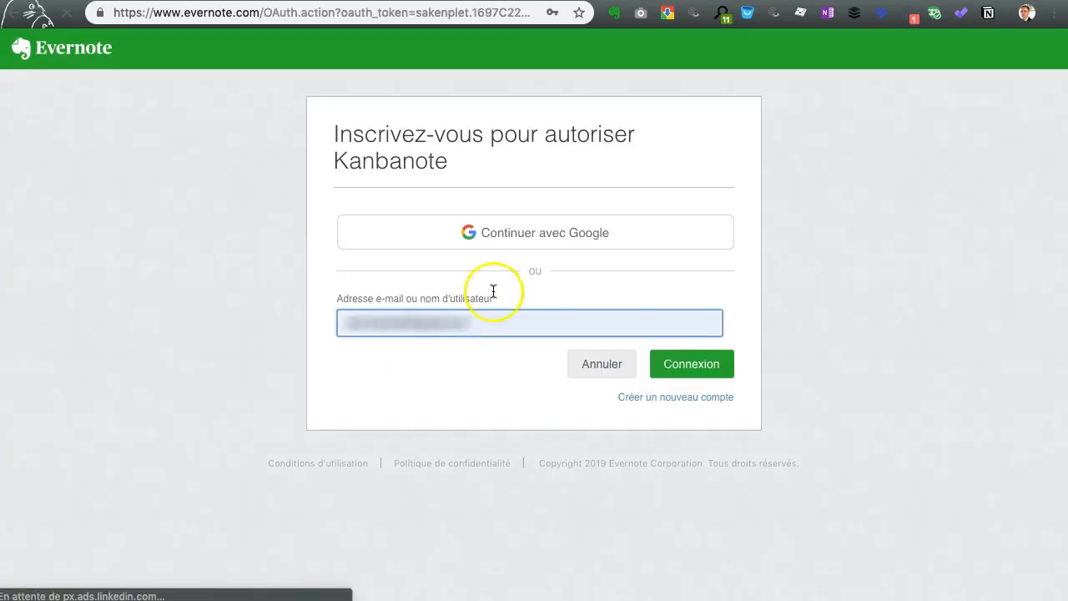
{"action": "left_click", "coordinate": [539, 232]}
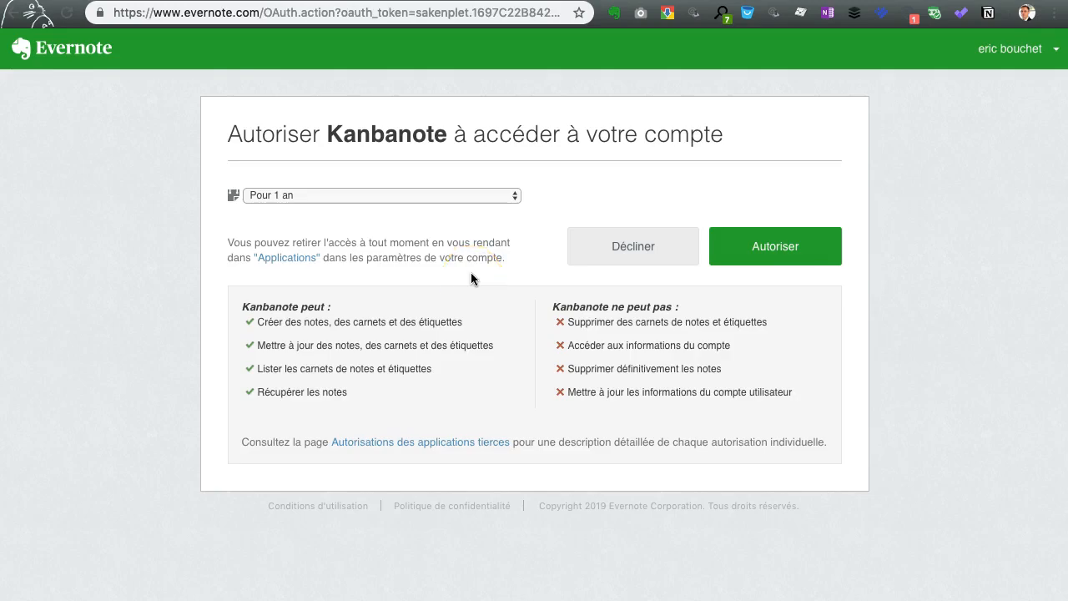
{"action": "left_click", "coordinate": [514, 197]}
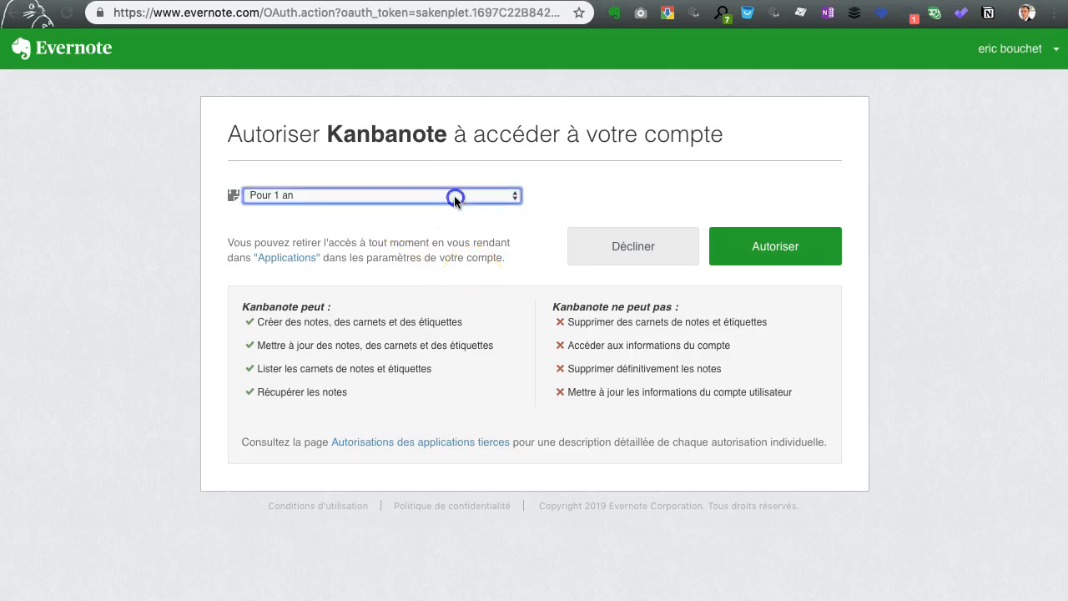
{"action": "left_click", "coordinate": [182, 189]}
{"action": "left_click", "coordinate": [778, 249]}
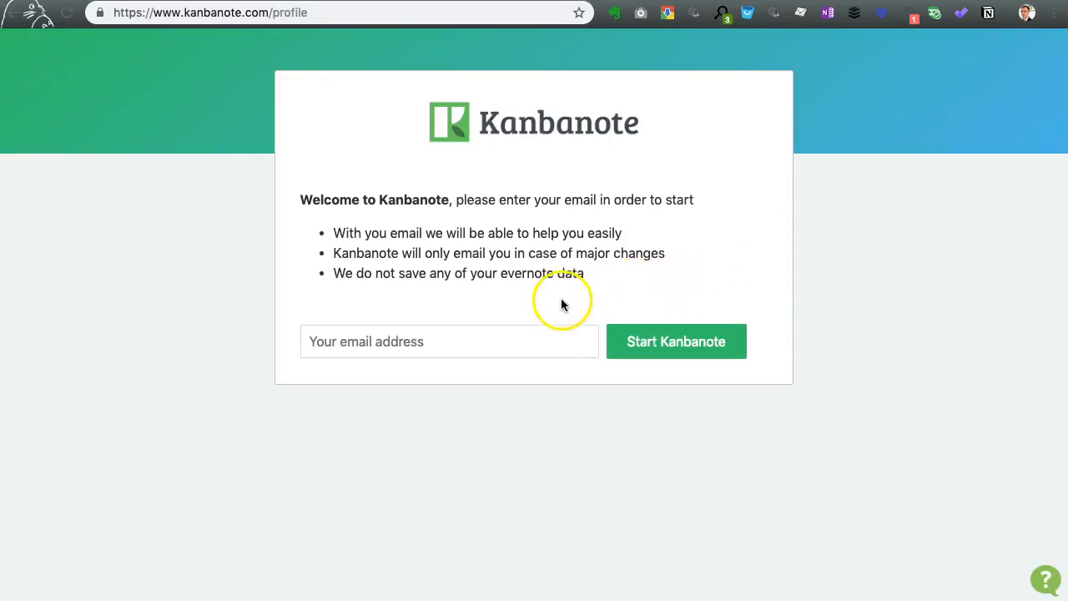
Step: Fill in the user's email address on the welcome form and start Kanbanote
{"action": "left_click", "coordinate": [417, 337]}
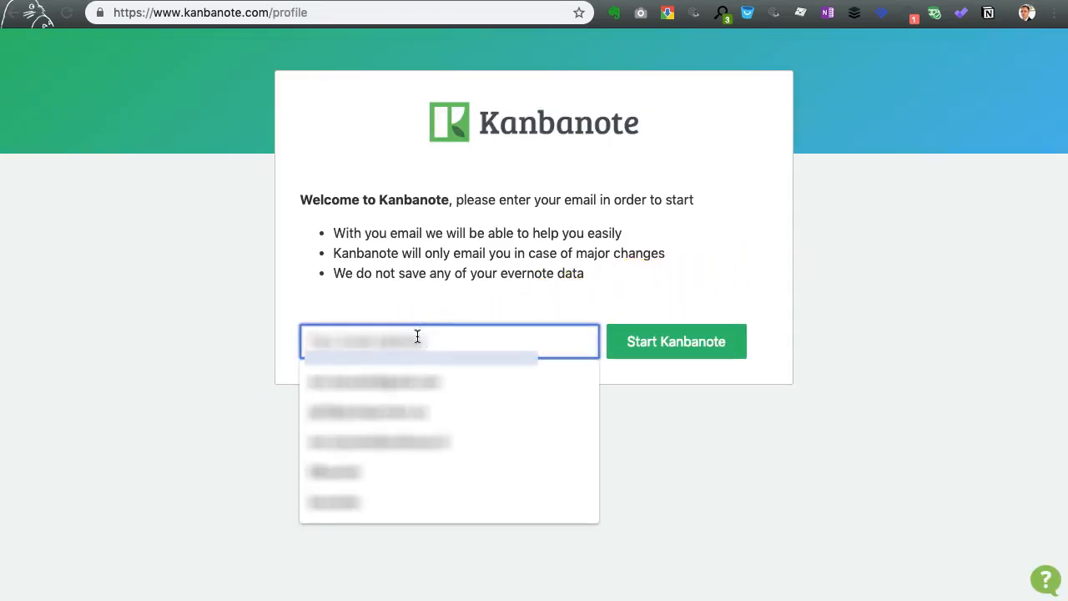
{"action": "left_click", "coordinate": [380, 382]}
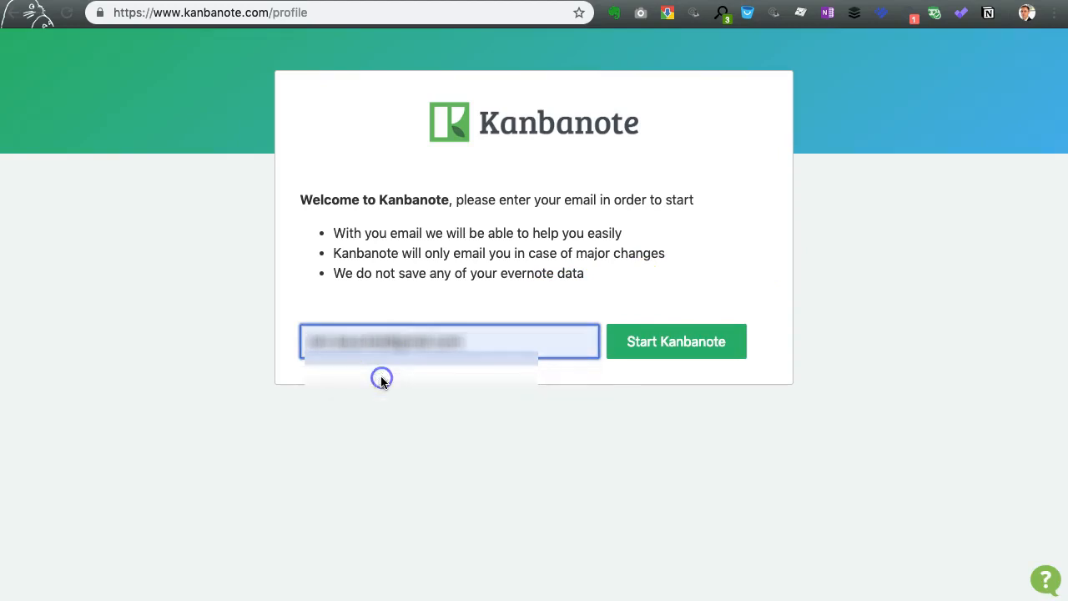
{"action": "left_click", "coordinate": [643, 338]}
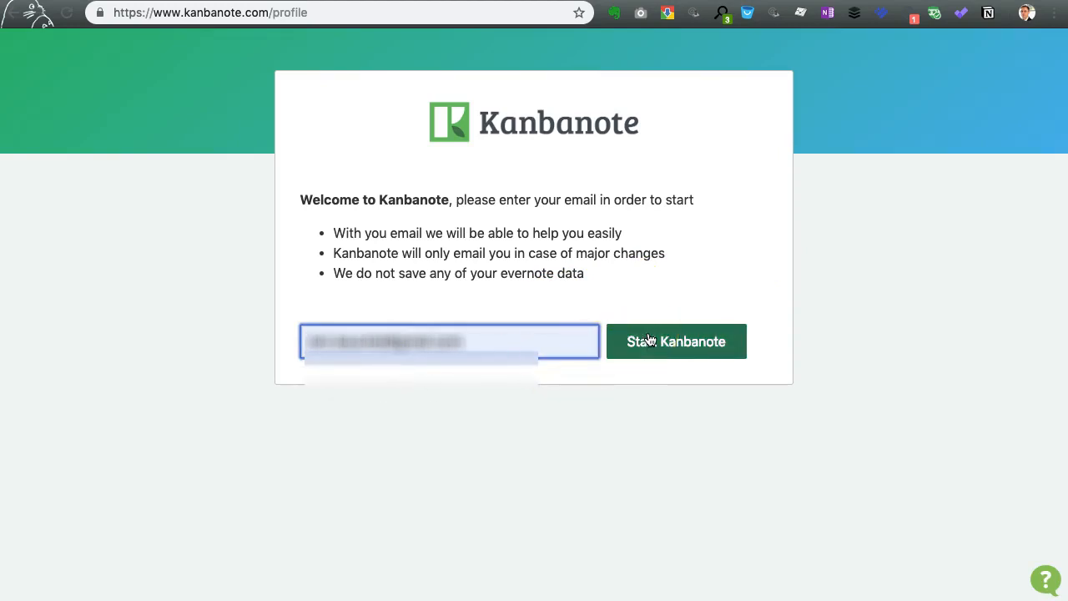
{"action": "left_click", "coordinate": [650, 339]}
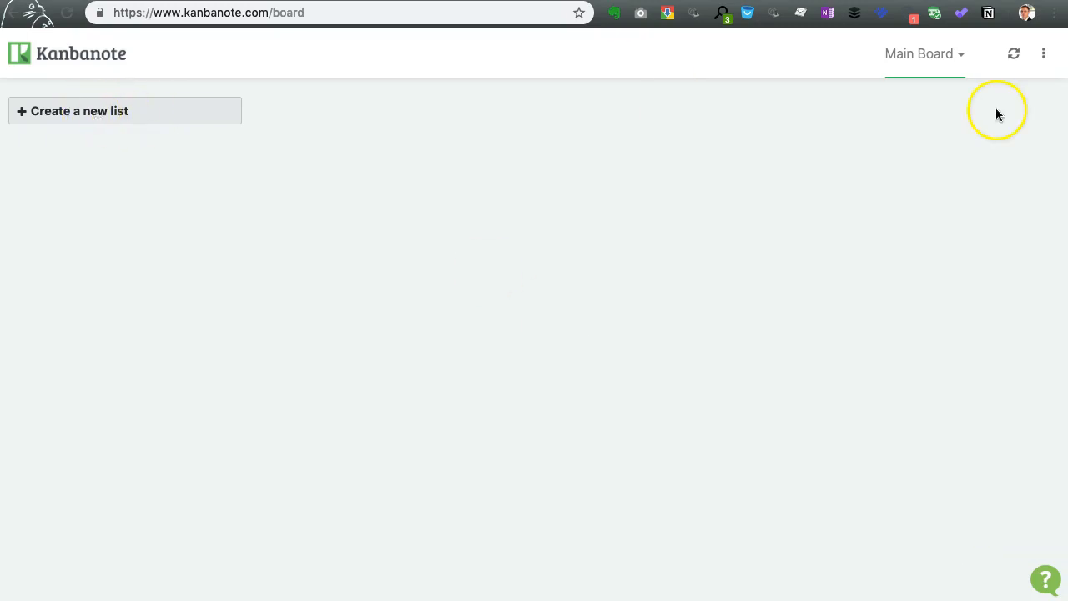
{"action": "left_click", "coordinate": [961, 60]}
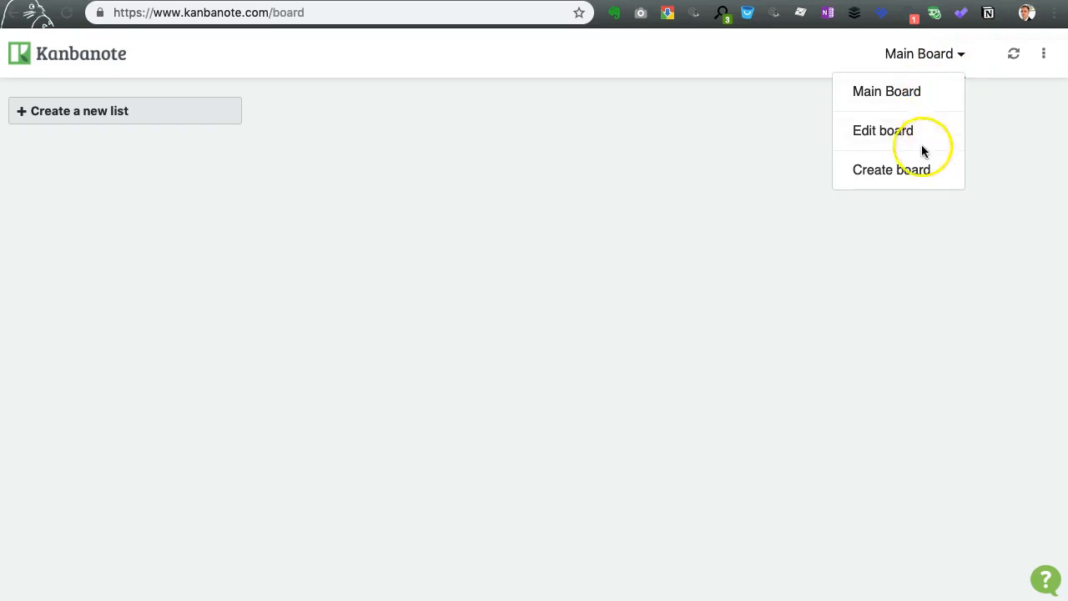
{"action": "left_click", "coordinate": [753, 142]}
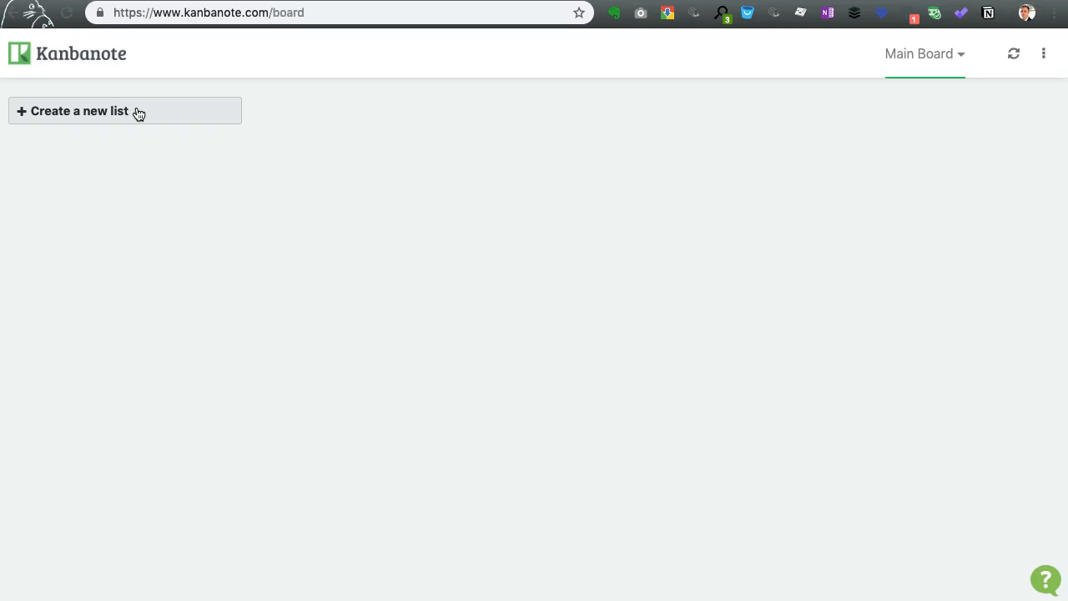
Step: Create a list titled "à classer" linked to the "En cours" notebook, without a tag
{"action": "left_click", "coordinate": [139, 112]}
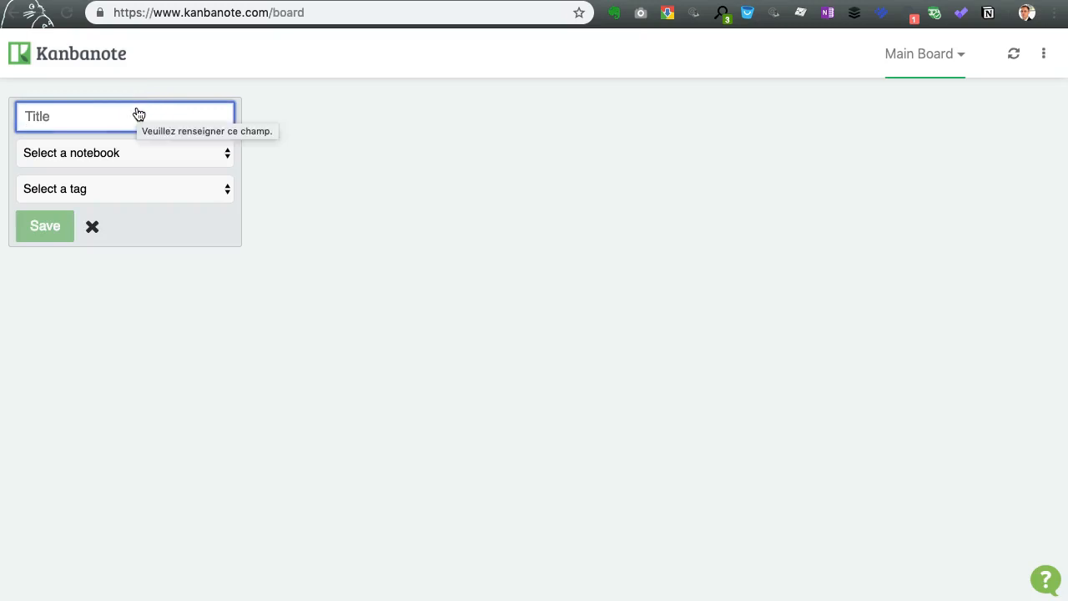
{"action": "type", "text": "à classer"}
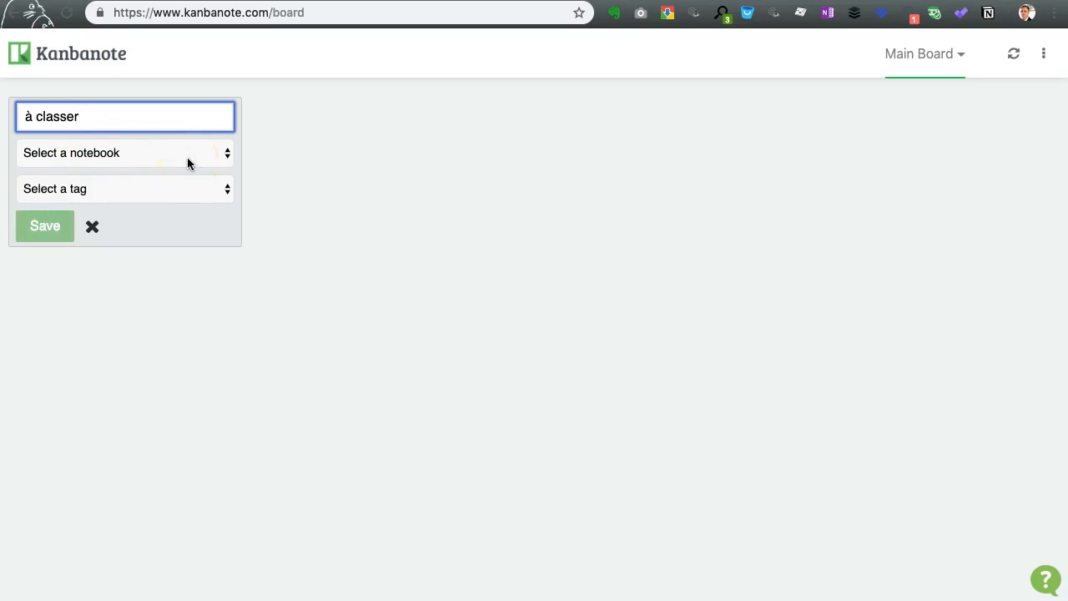
{"action": "left_click", "coordinate": [187, 158]}
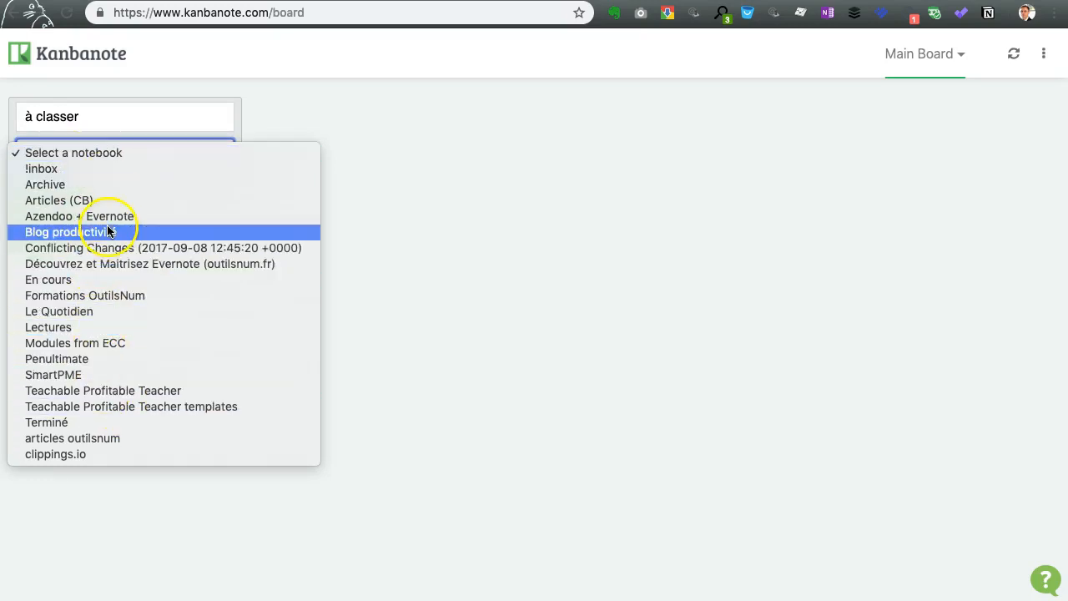
{"action": "left_click", "coordinate": [299, 117]}
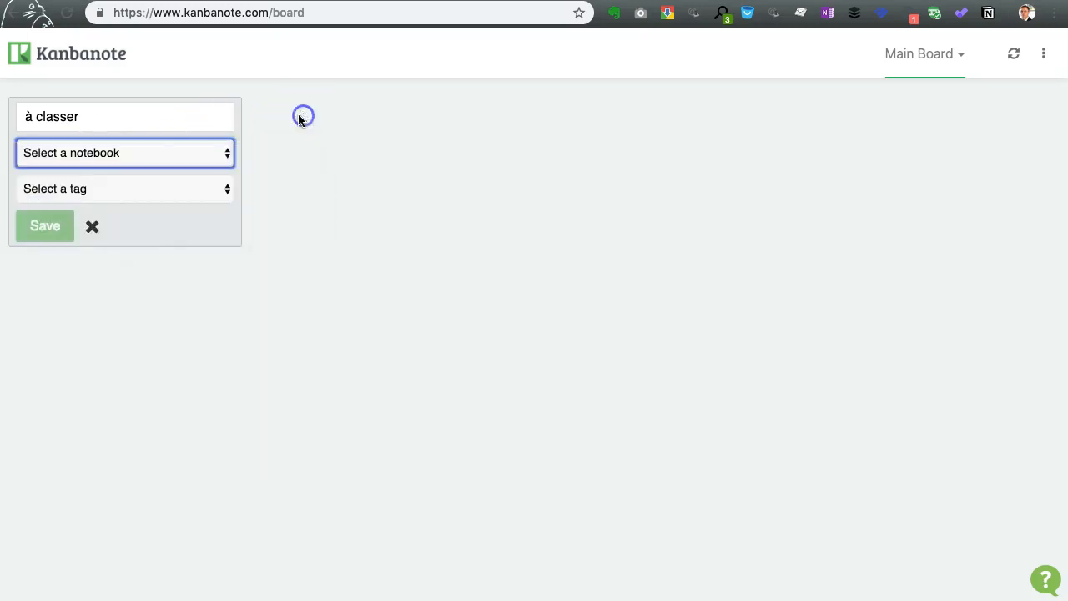
{"action": "left_click", "coordinate": [158, 159]}
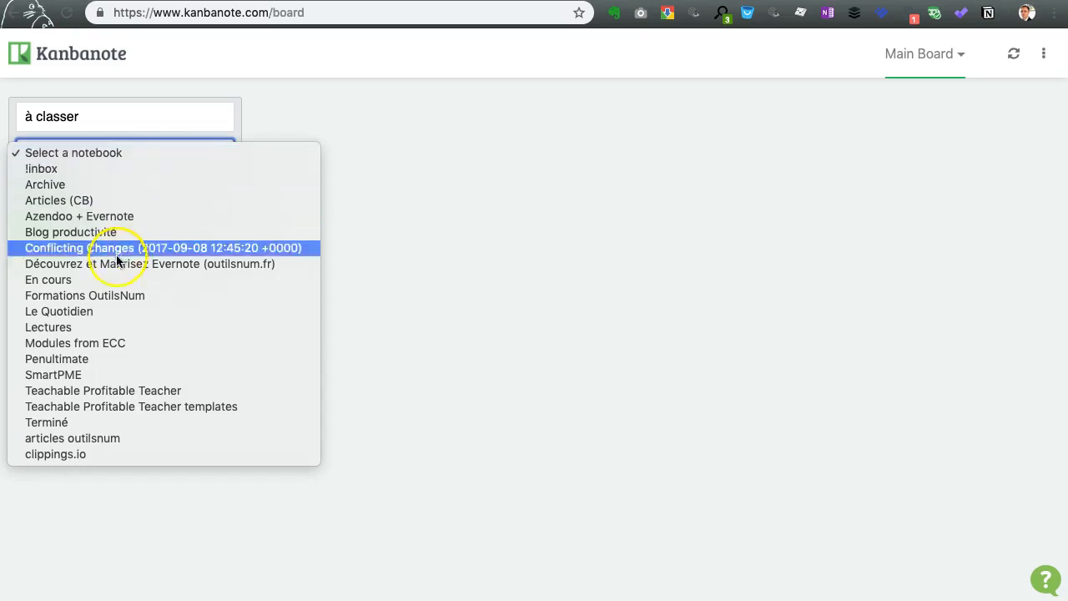
{"action": "left_click", "coordinate": [98, 278]}
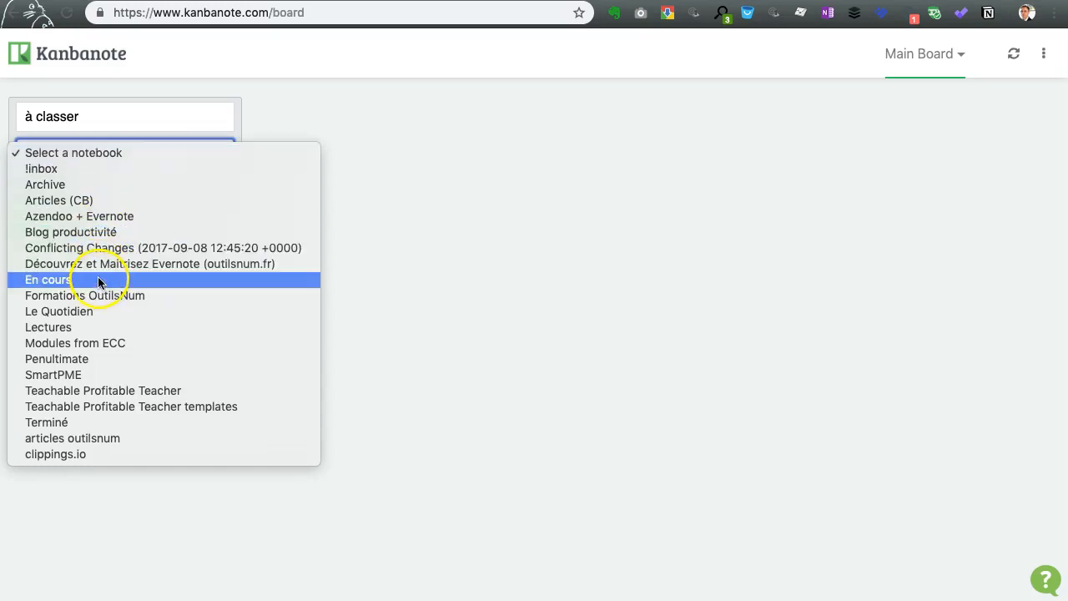
{"action": "left_click", "coordinate": [98, 282]}
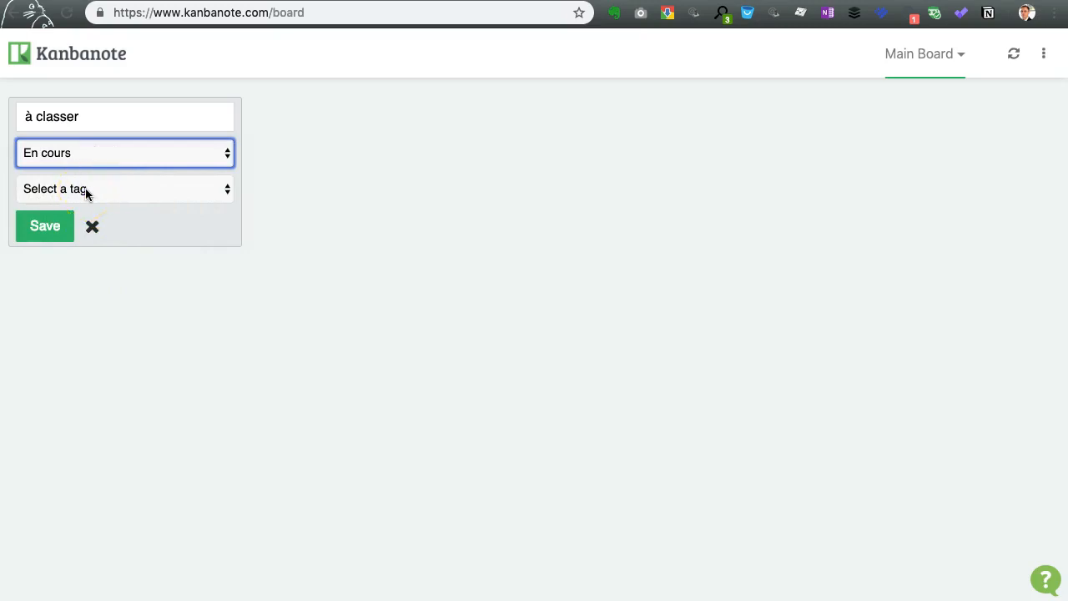
{"action": "left_click", "coordinate": [45, 228]}
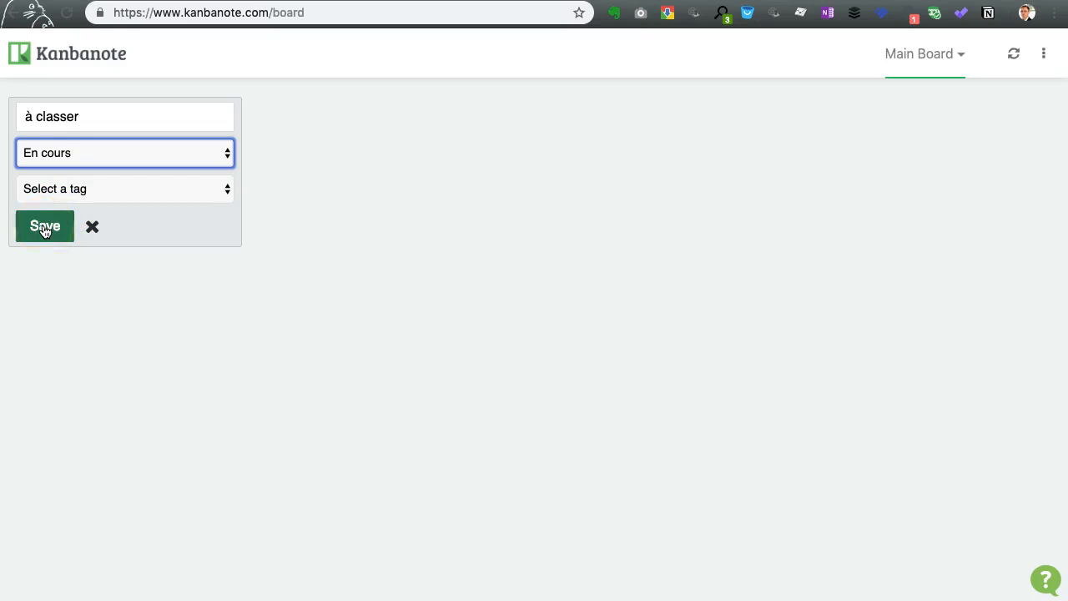
Step: Create a list titled "Maintenant" linked to the "En cours" notebook and the "1-Maintenant" tag
{"action": "left_click", "coordinate": [344, 111]}
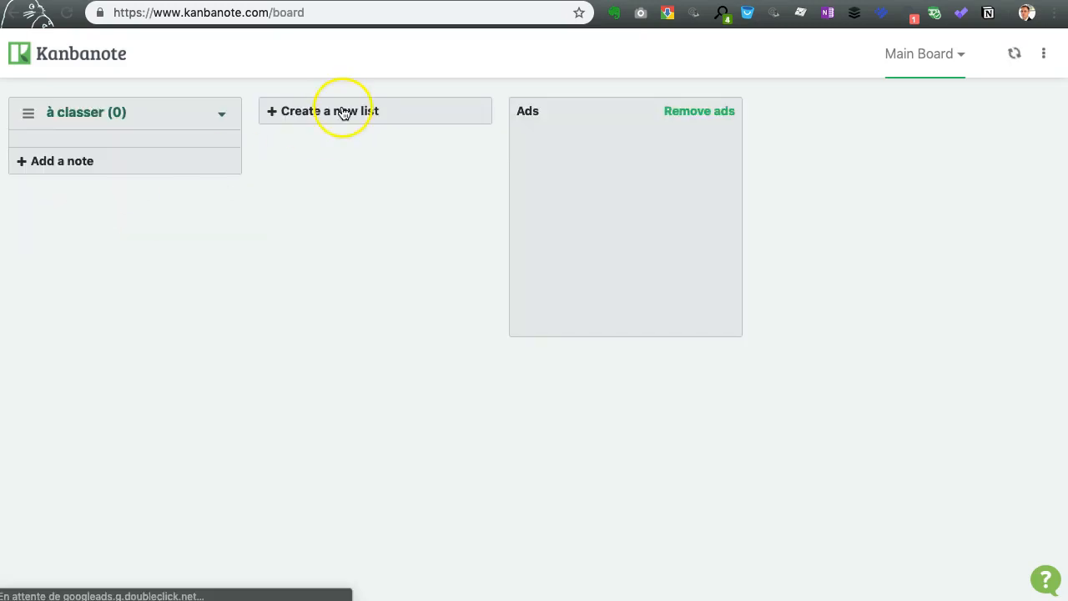
{"action": "left_click", "coordinate": [342, 113]}
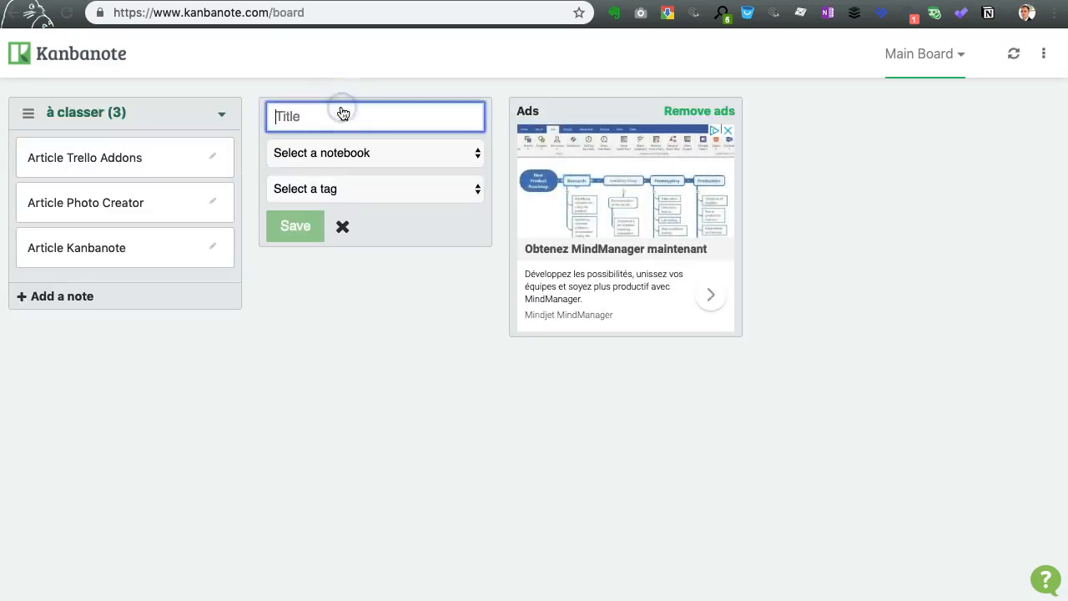
{"action": "type", "text": "Maintenant"}
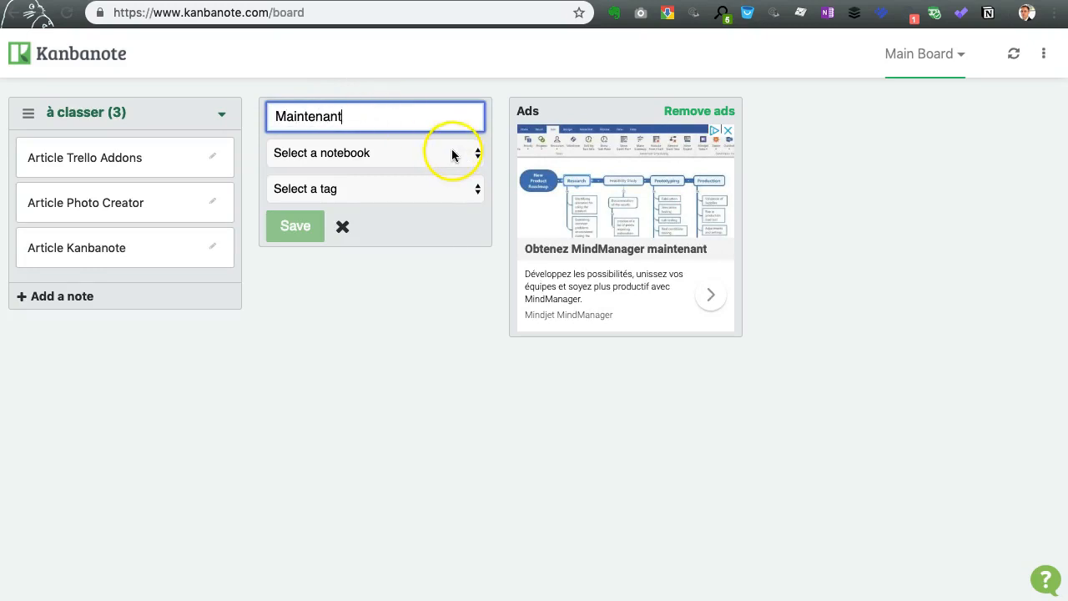
{"action": "left_click", "coordinate": [453, 154]}
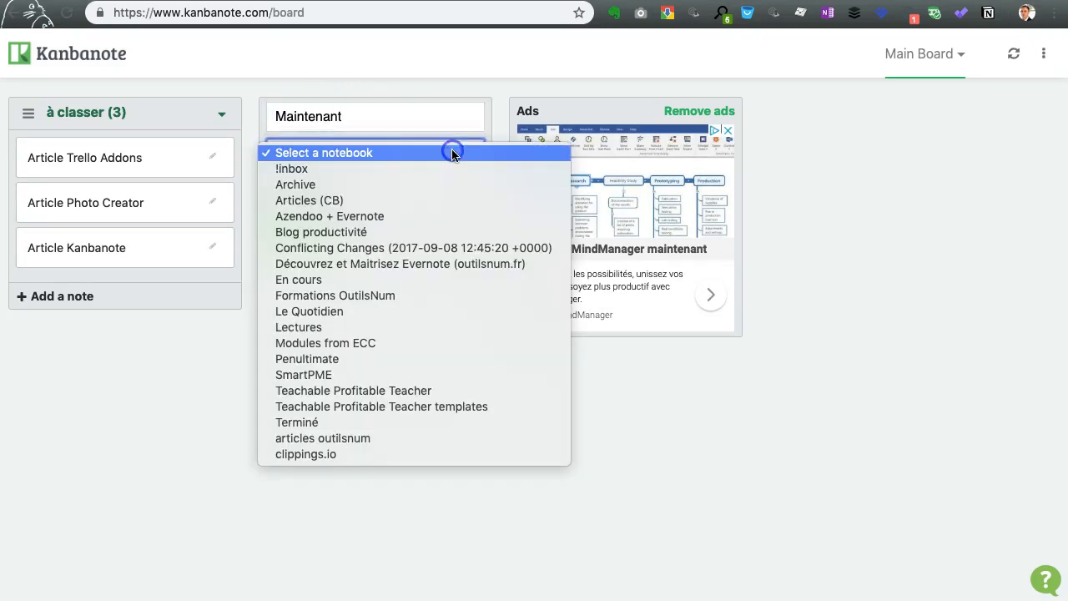
{"action": "left_click", "coordinate": [343, 280]}
{"action": "left_click", "coordinate": [376, 191]}
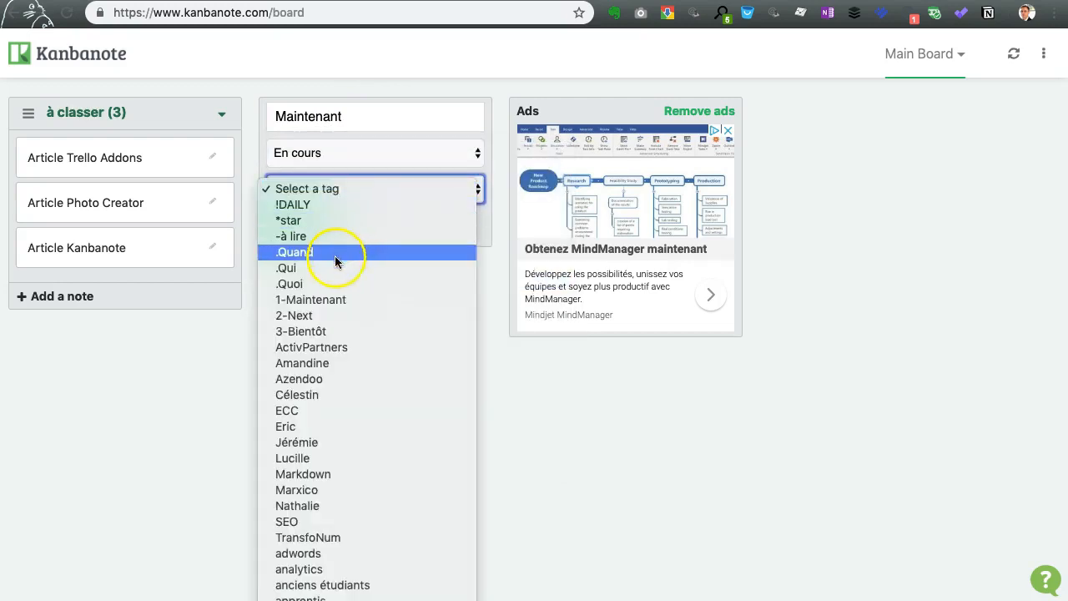
{"action": "left_click", "coordinate": [326, 299]}
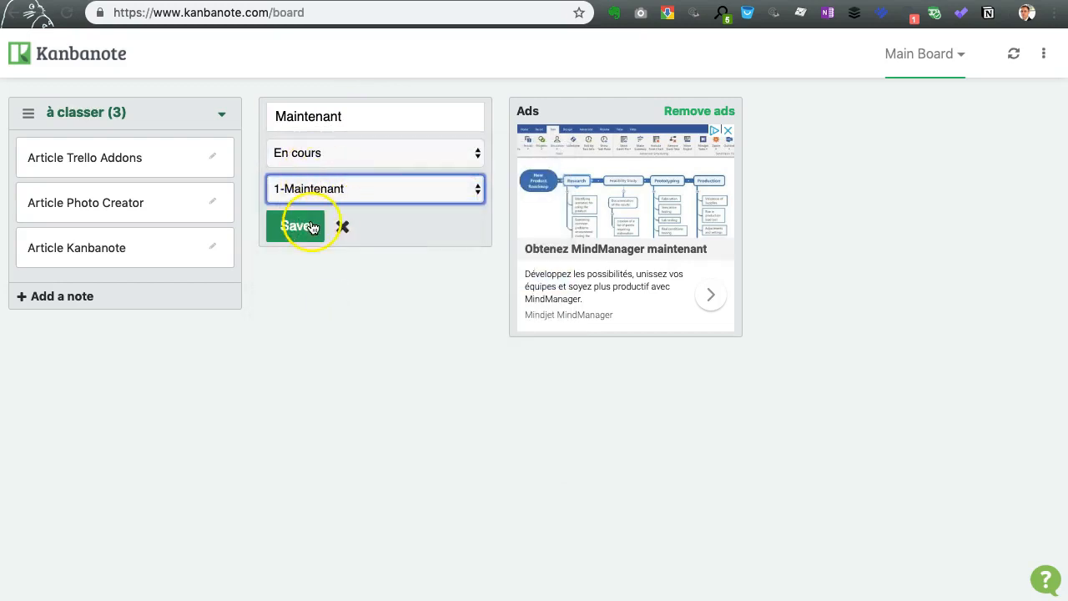
{"action": "left_click", "coordinate": [367, 161]}
{"action": "left_click", "coordinate": [300, 441]}
{"action": "left_click", "coordinate": [363, 190]}
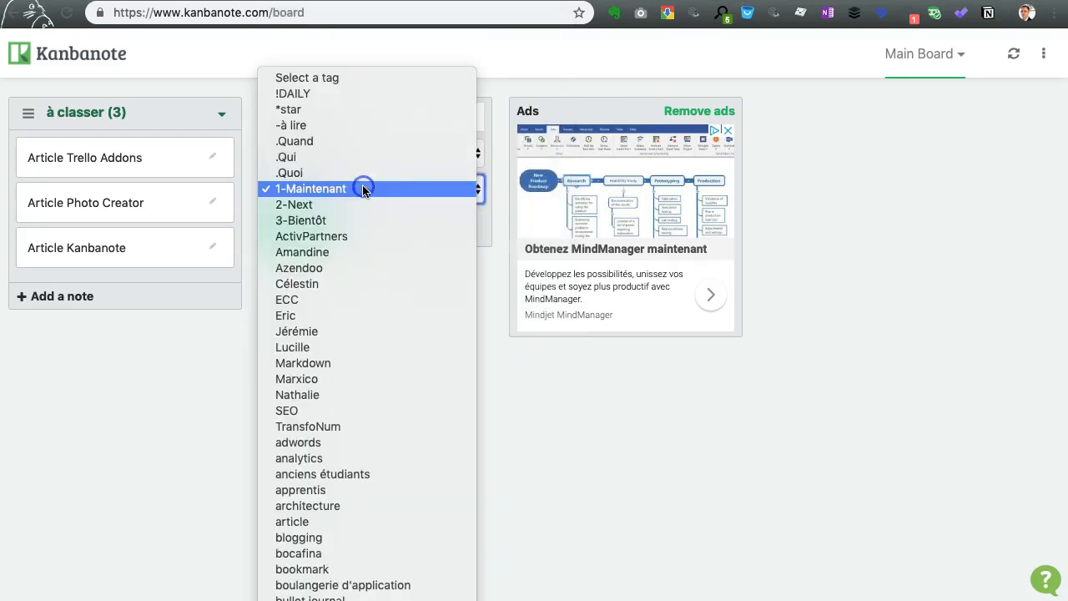
{"action": "left_click", "coordinate": [182, 371]}
{"action": "left_click", "coordinate": [293, 229]}
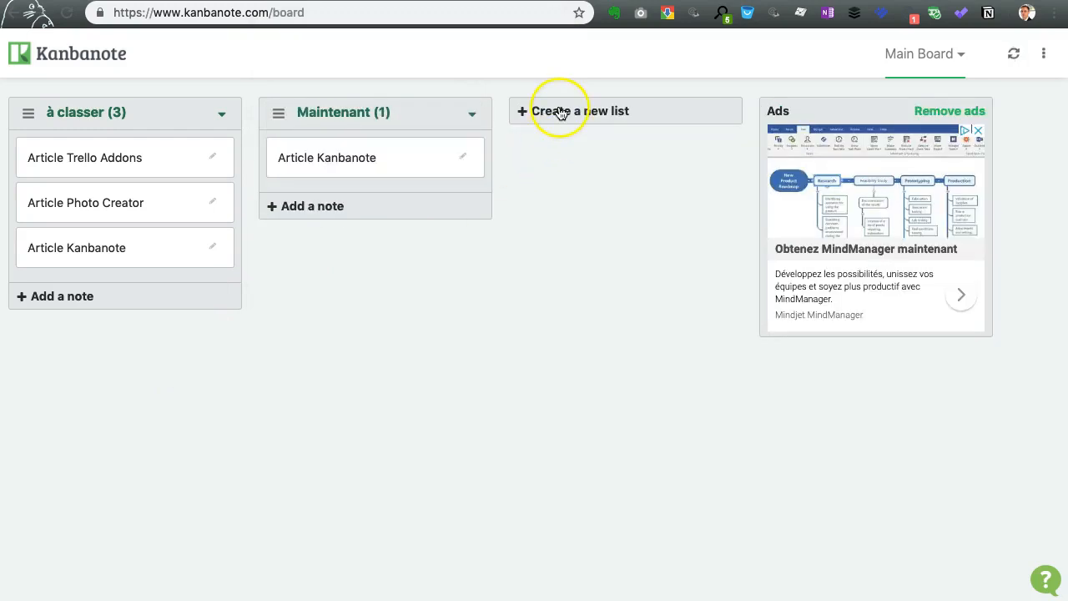
Step: Create a list titled "Next" linked to the "En cours" notebook and the "2-Next" tag
{"action": "left_click", "coordinate": [559, 111]}
{"action": "left_click", "coordinate": [636, 132]}
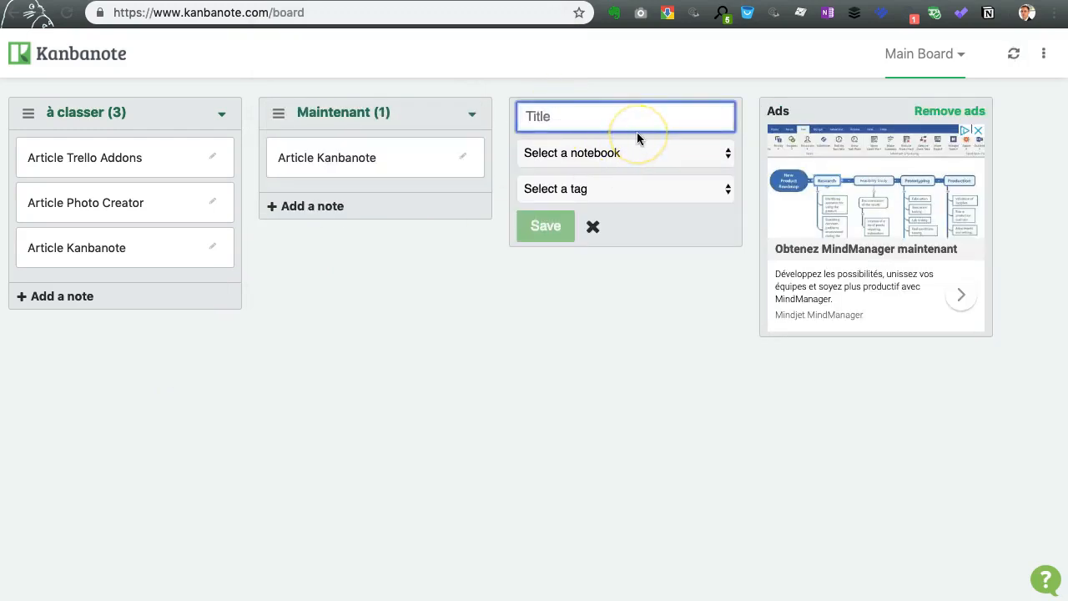
{"action": "type", "text": "Next"}
{"action": "left_click", "coordinate": [651, 155]}
{"action": "left_click", "coordinate": [577, 278]}
{"action": "left_click_drag", "start_coordinate": [591, 189], "coordinate": [557, 315]}
{"action": "left_click", "coordinate": [543, 238]}
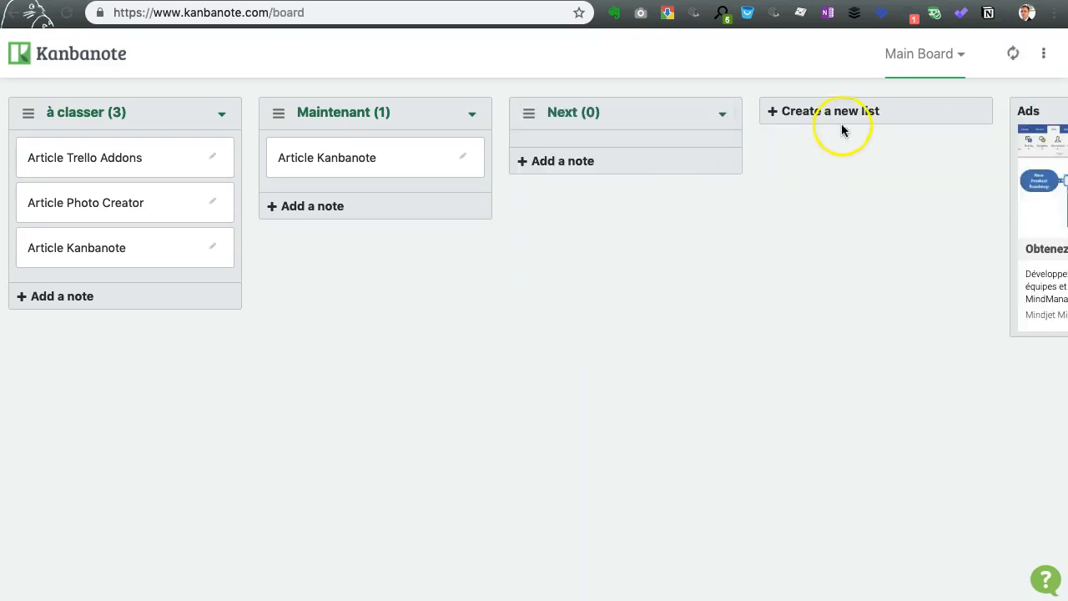
Step: Create a list titled "Bientôt" linked to the "En cours" notebook and the "3-Bientôt" tag
{"action": "left_click", "coordinate": [836, 115]}
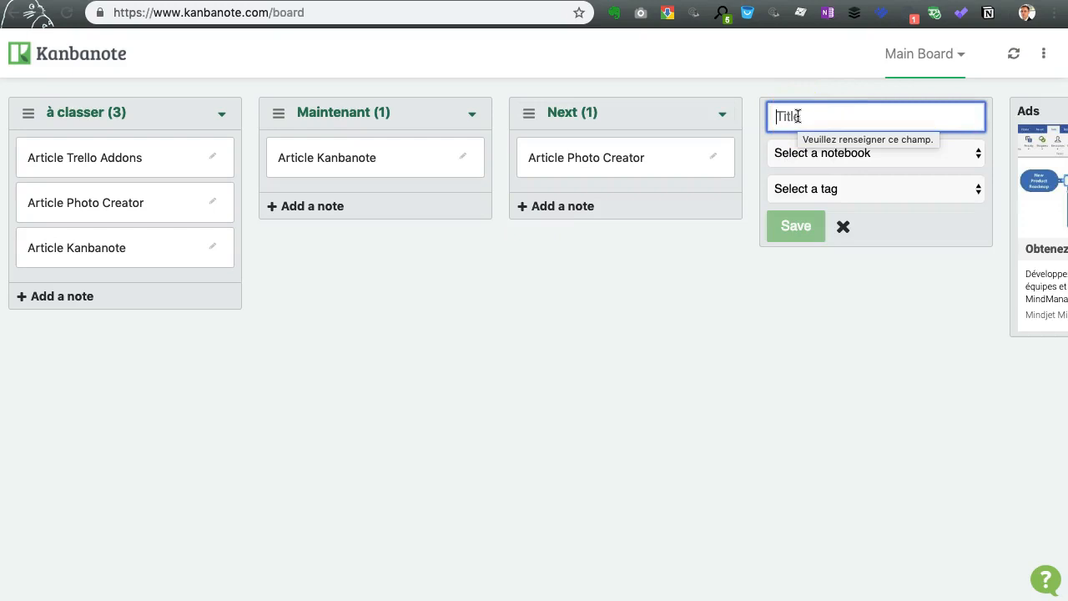
{"action": "type", "text": "Blo"}
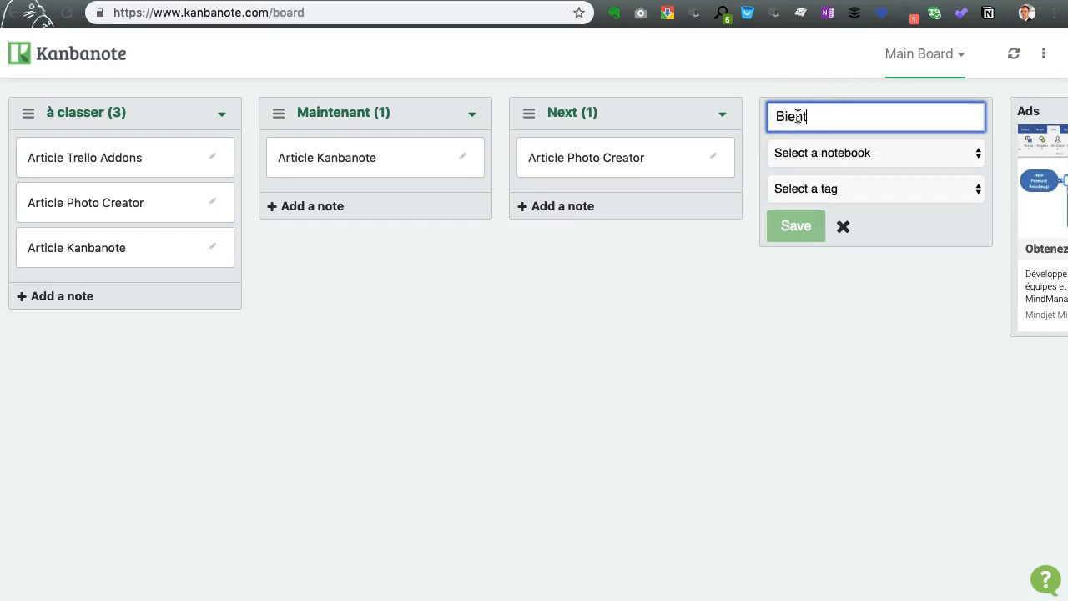
{"action": "left_click", "coordinate": [826, 153]}
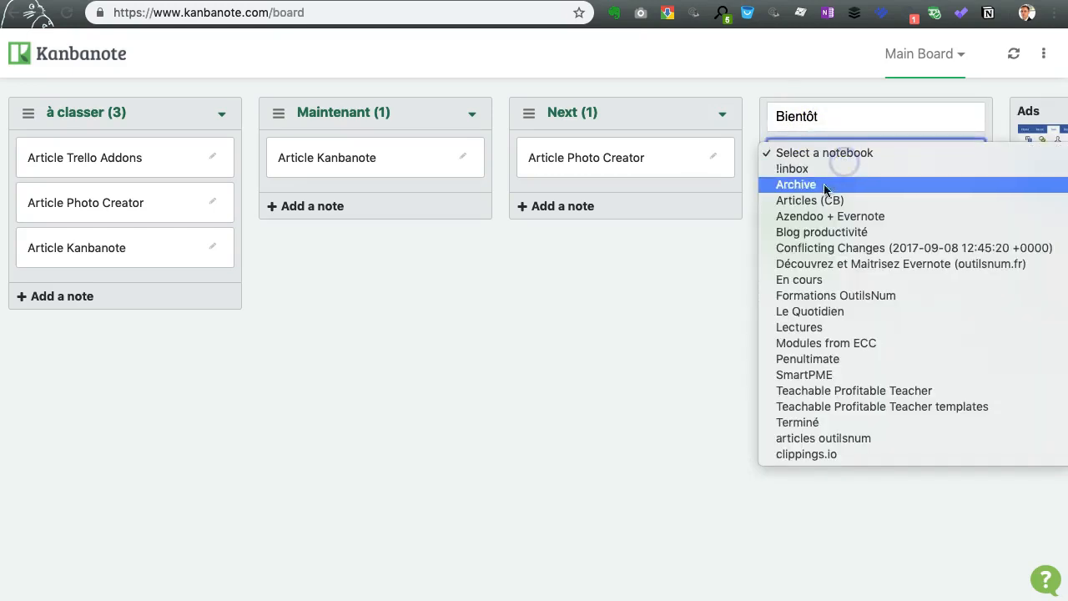
{"action": "left_click", "coordinate": [810, 281]}
{"action": "left_click", "coordinate": [813, 188]}
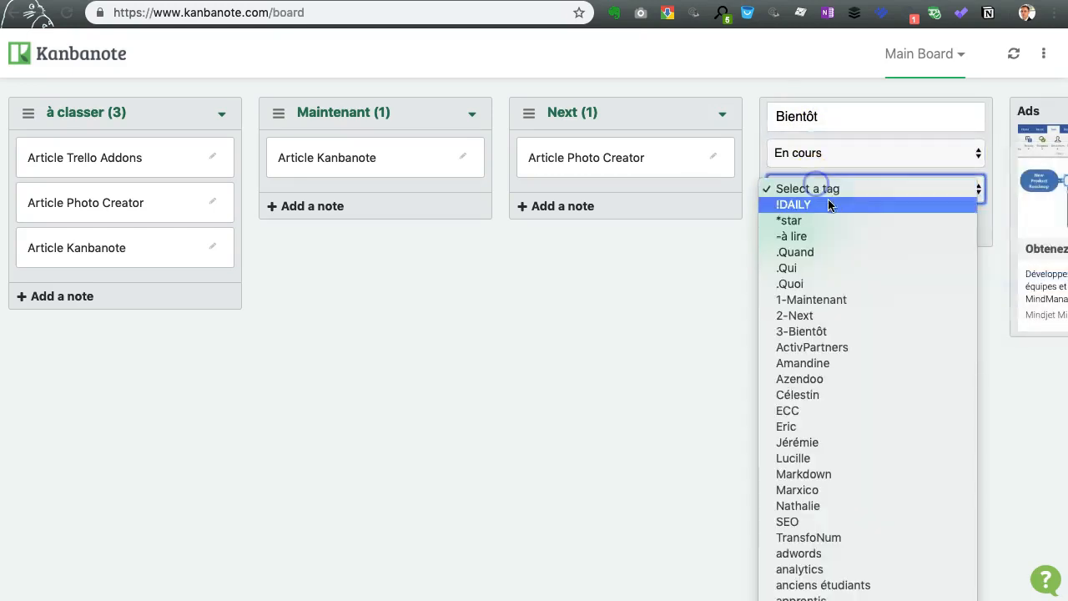
{"action": "left_click", "coordinate": [813, 331]}
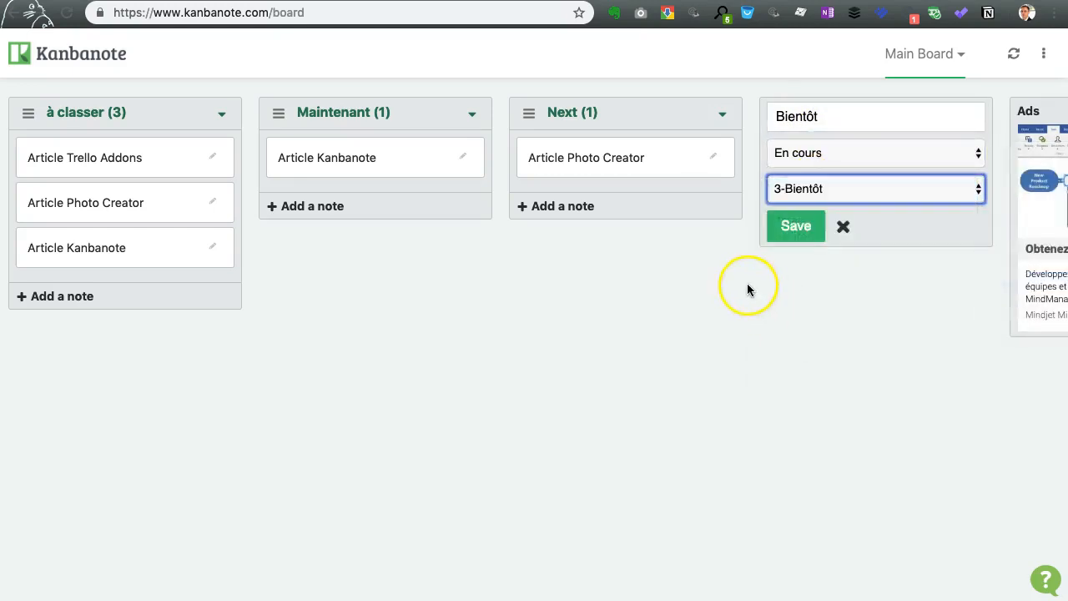
{"action": "left_click", "coordinate": [794, 234]}
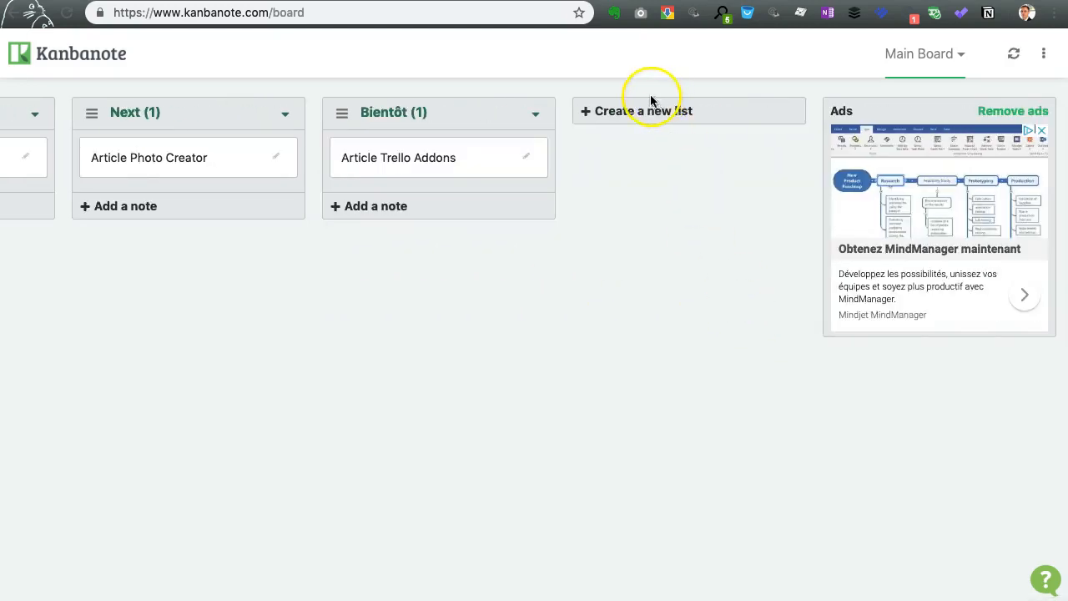
Step: Create a list titled "Terminé" linked to the "Terminé" notebook, without a tag
{"action": "left_click", "coordinate": [632, 111]}
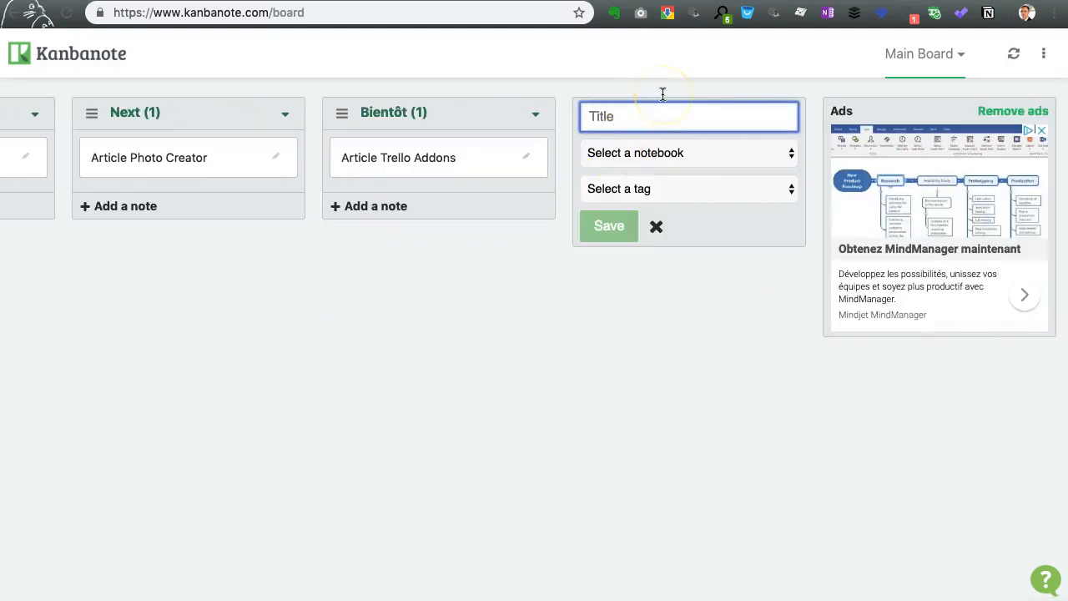
{"action": "type", "text": "Terminé"}
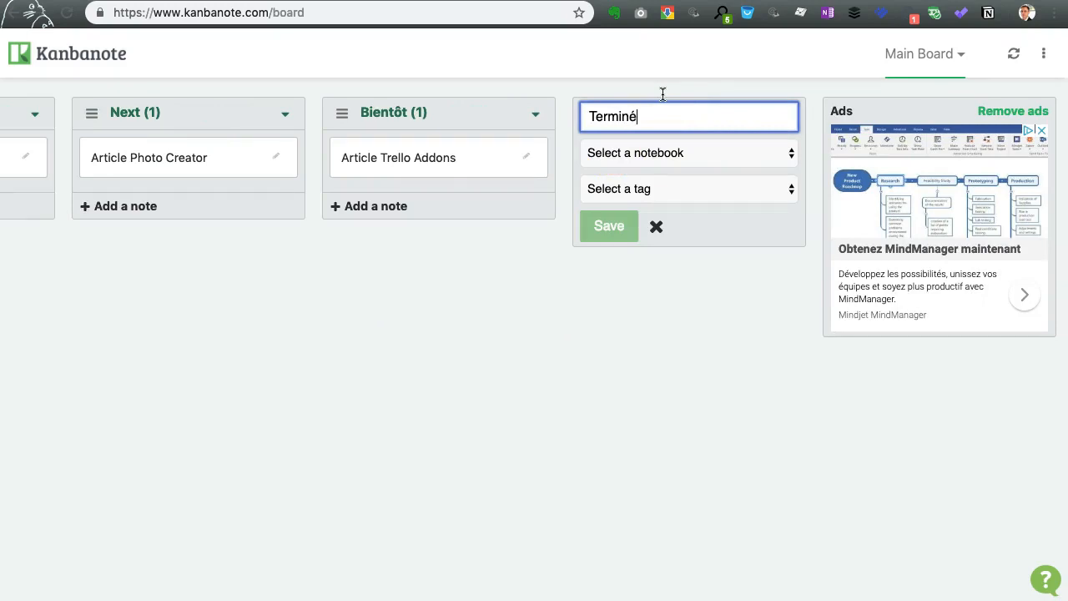
{"action": "left_click", "coordinate": [659, 155]}
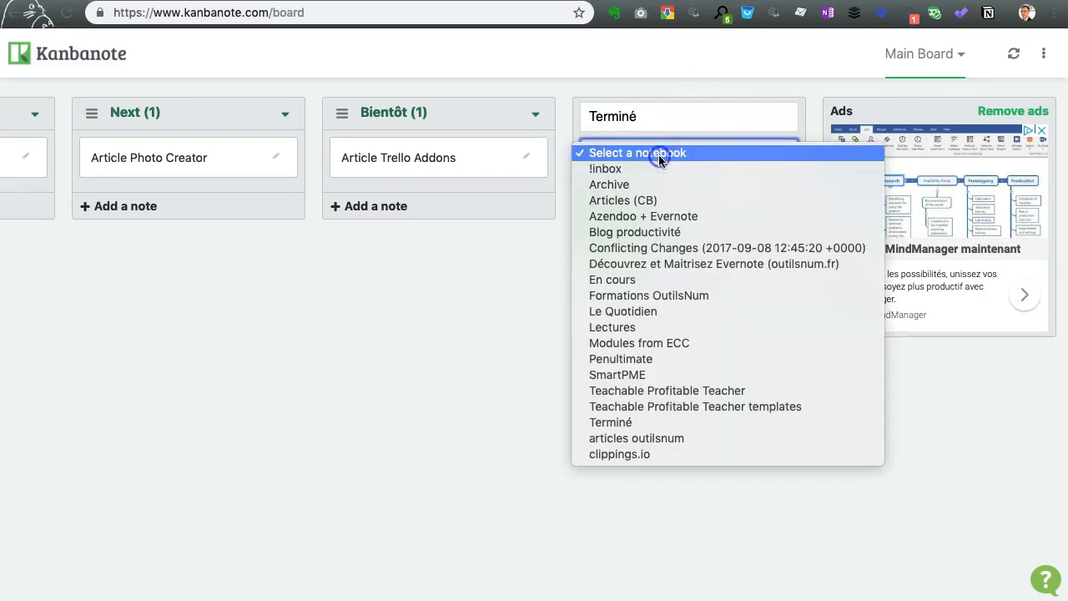
{"action": "left_click", "coordinate": [636, 423]}
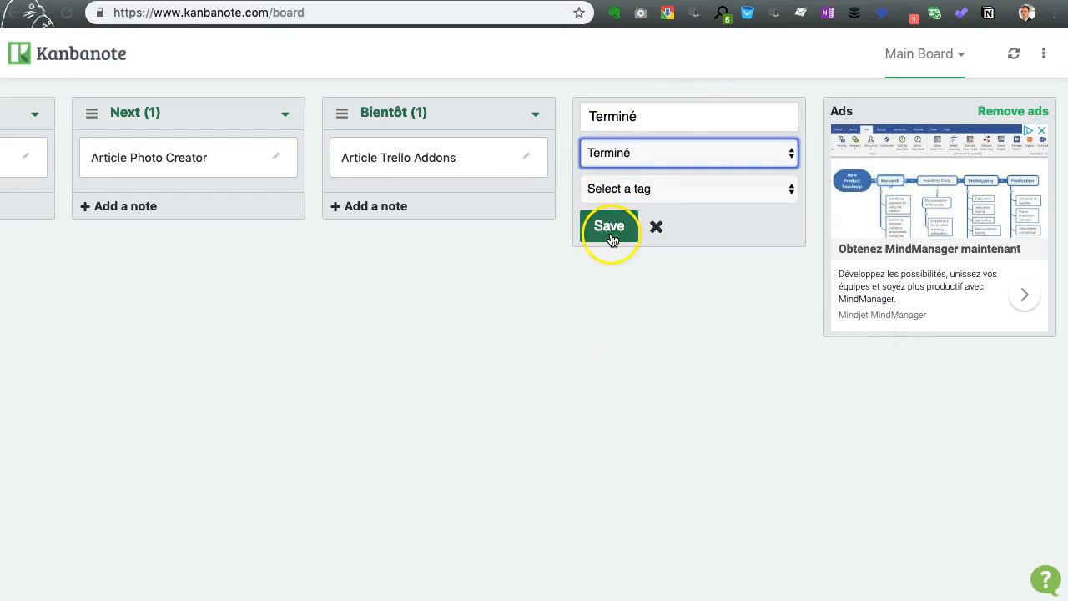
{"action": "left_click", "coordinate": [612, 237]}
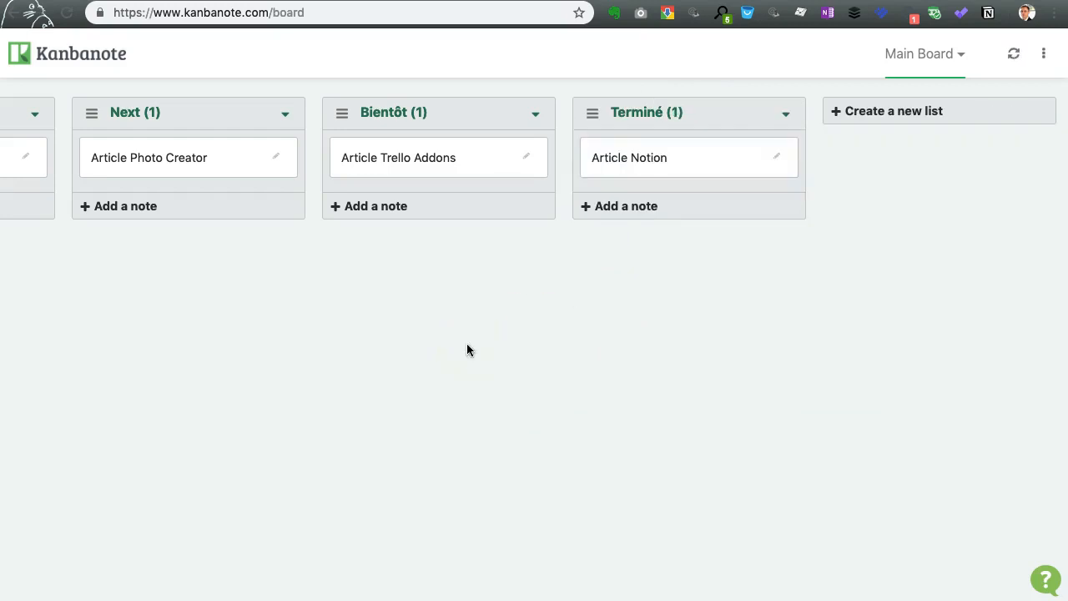
Step: Review the lists and their notes across the whole board, from "à classer" to "Terminé"
{"action": "scroll", "coordinate": [467, 343], "scroll_direction": "left", "scroll_amount": 10}
{"action": "left_click", "coordinate": [383, 306]}
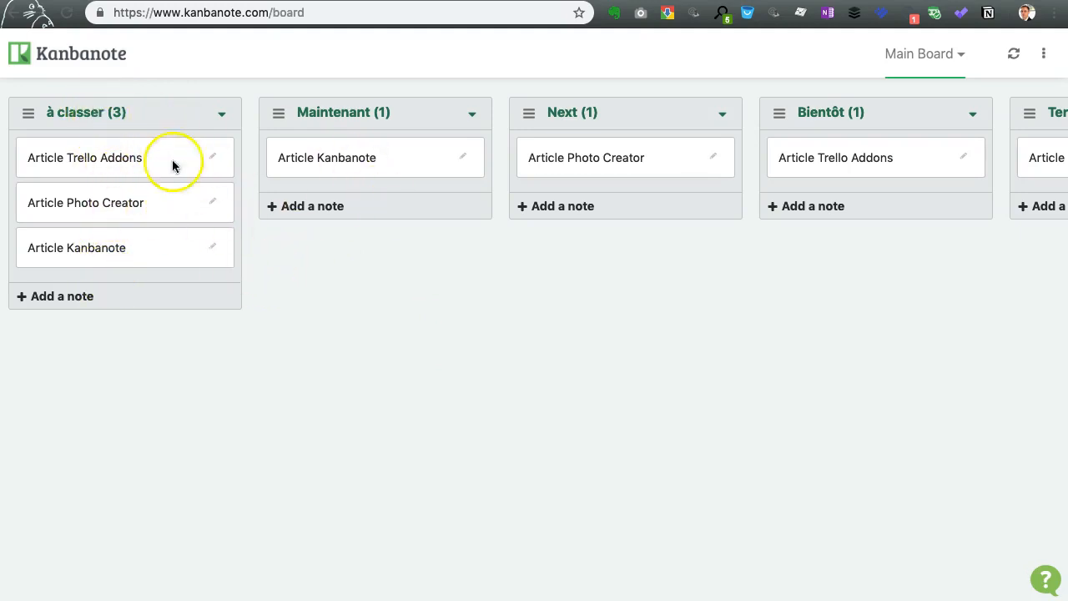
{"action": "scroll", "coordinate": [393, 308], "scroll_direction": "right", "scroll_amount": 4}
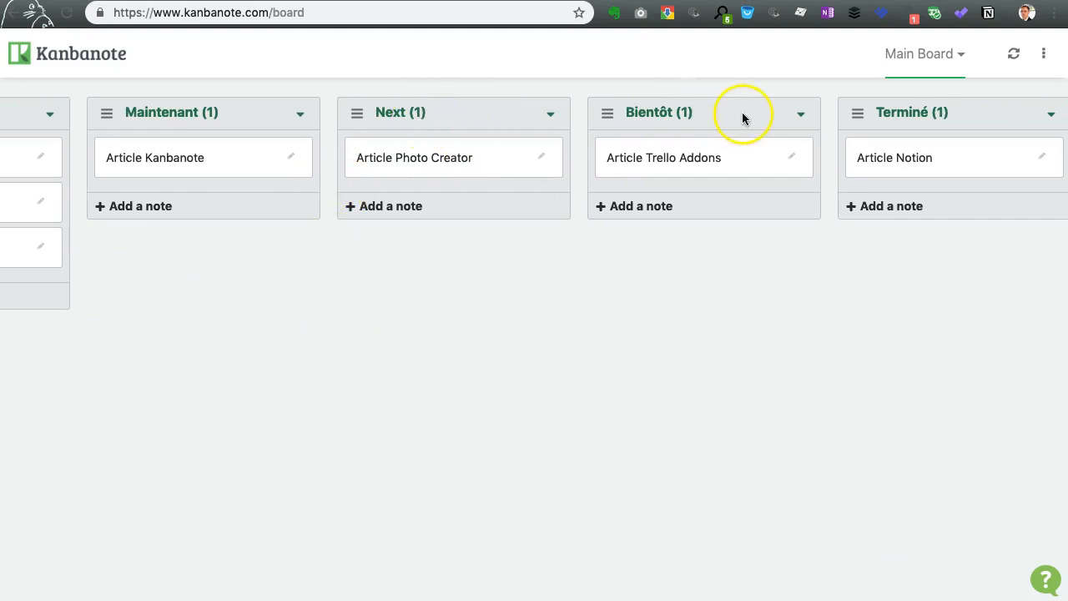
{"action": "scroll", "coordinate": [679, 275], "scroll_direction": "left", "scroll_amount": 5}
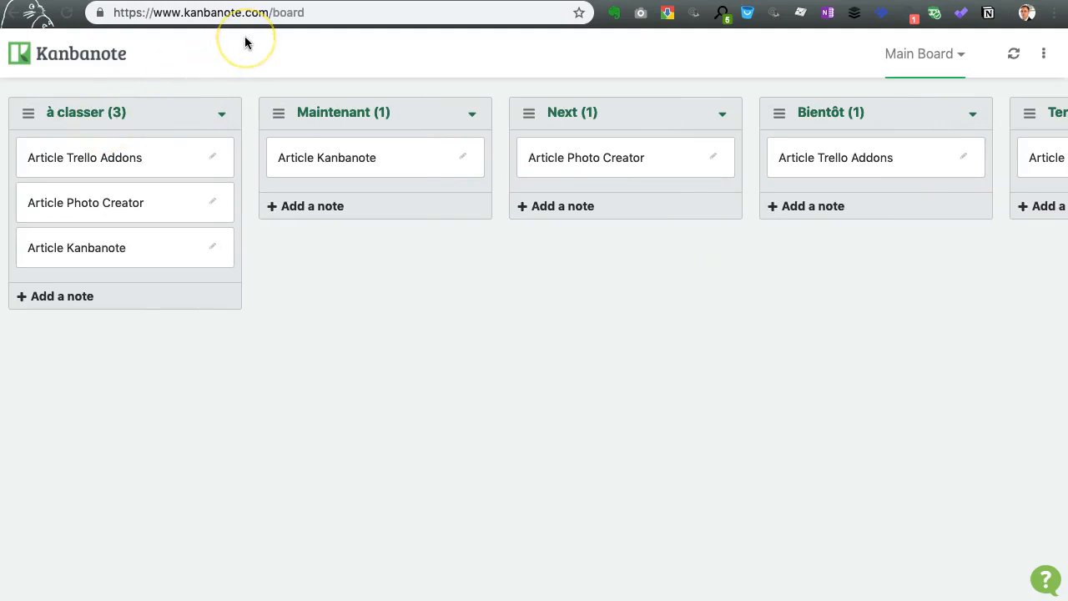
Step: Switch to Evernote and examine the tags on the notes in the "En cours" notebook and the note in "Terminé"
{"action": "key", "text": "super+Tab"}
{"action": "key", "text": "super+Tab"}
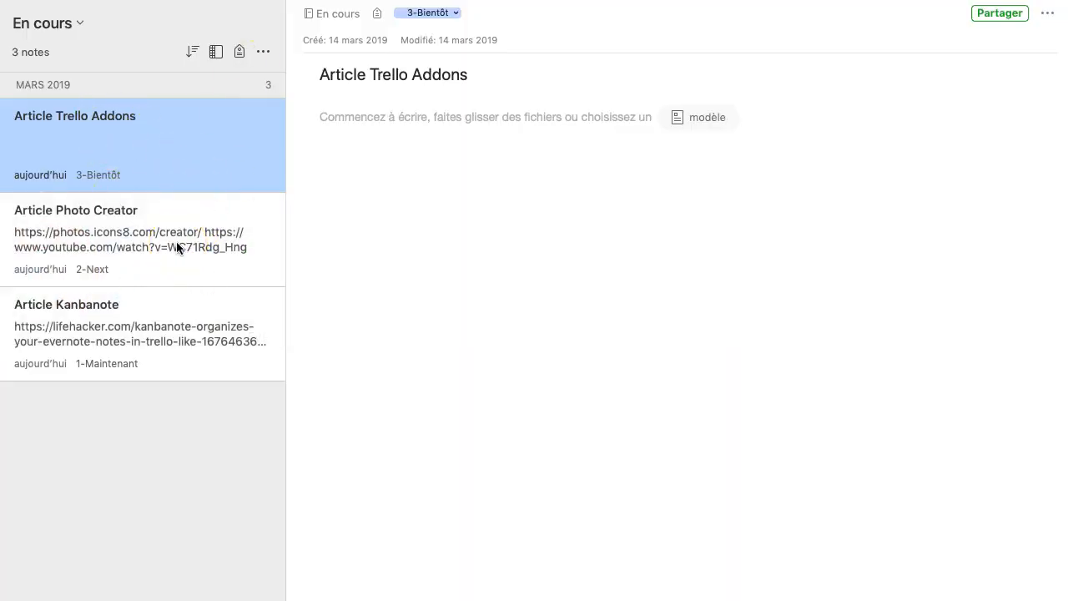
{"action": "left_click", "coordinate": [177, 247]}
{"action": "left_click", "coordinate": [159, 326]}
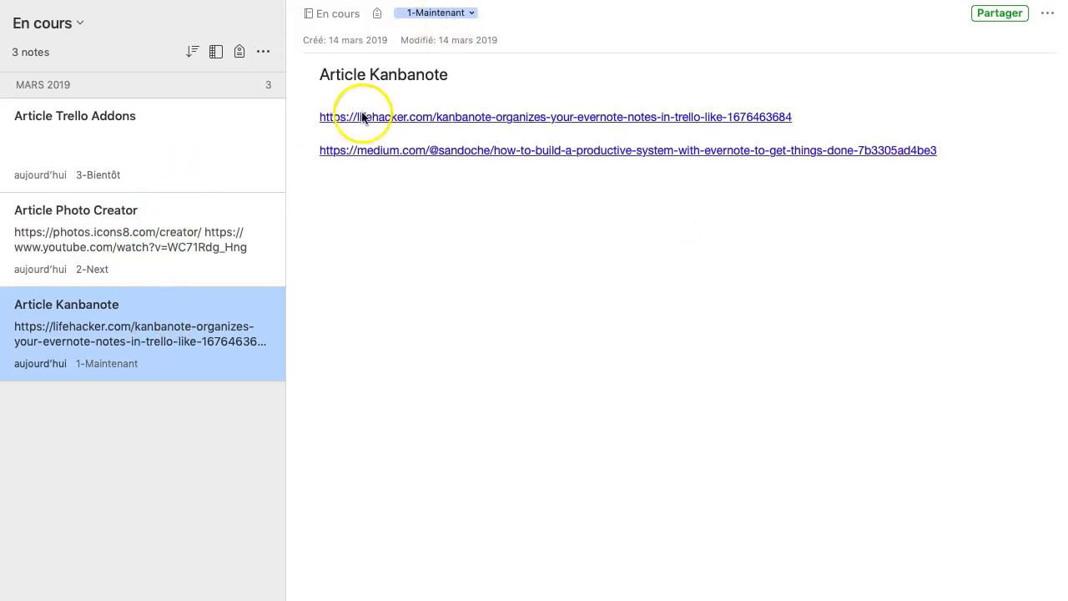
{"action": "left_click", "coordinate": [182, 250]}
{"action": "left_click", "coordinate": [171, 127]}
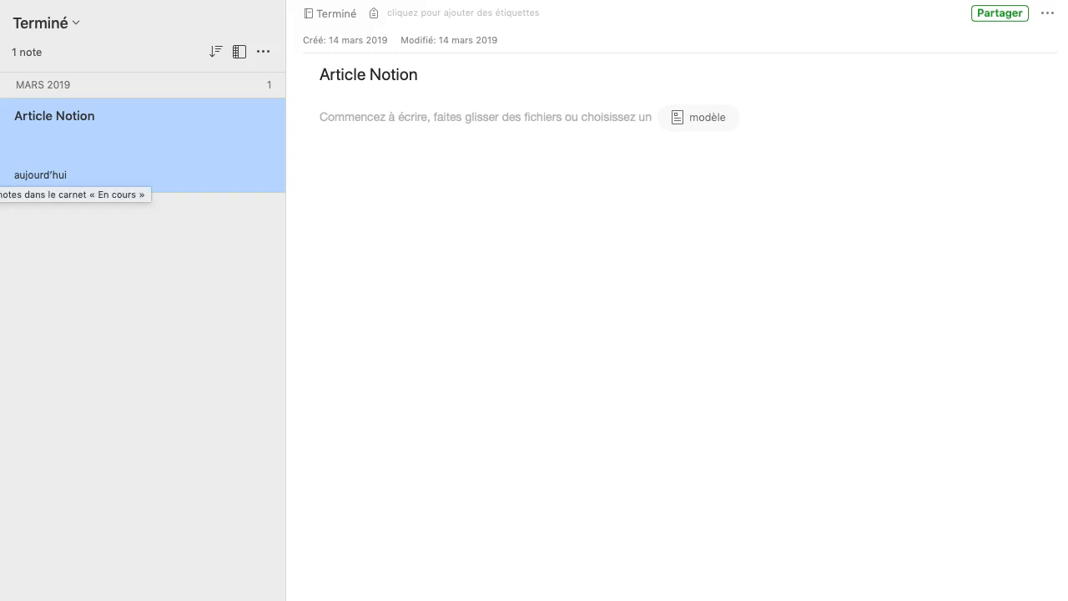
Step: Create a new note titled "Finir copies écran Kanbanote" in the "En cours" notebook
{"action": "left_click", "coordinate": [2, 177]}
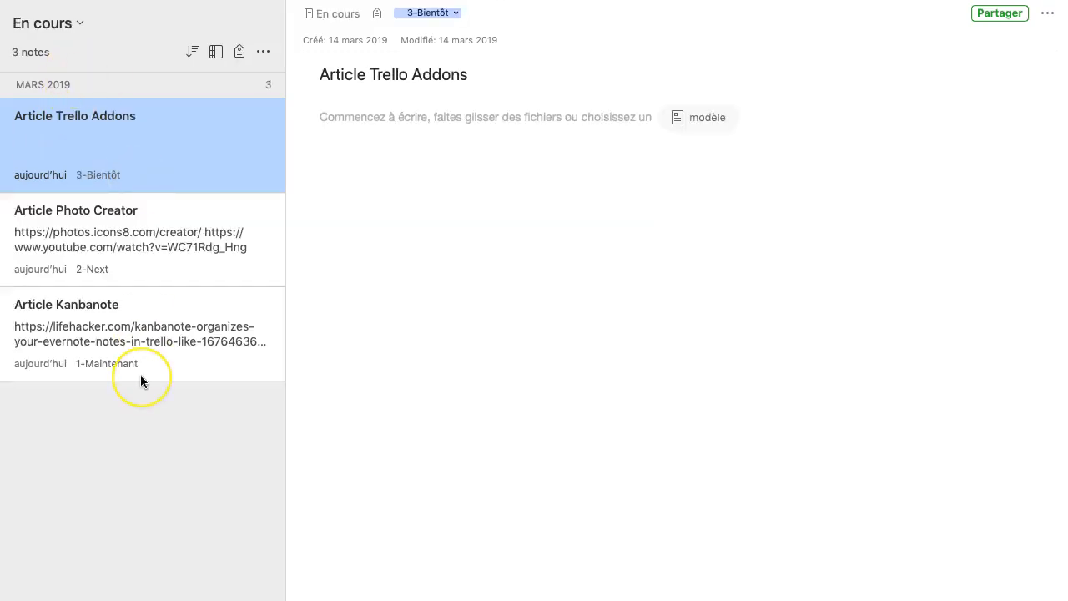
{"action": "key", "text": "super+Tab"}
{"action": "key", "text": "super+shift+Tab"}
{"action": "left_click", "coordinate": [326, 189]}
{"action": "key", "text": "super+n"}
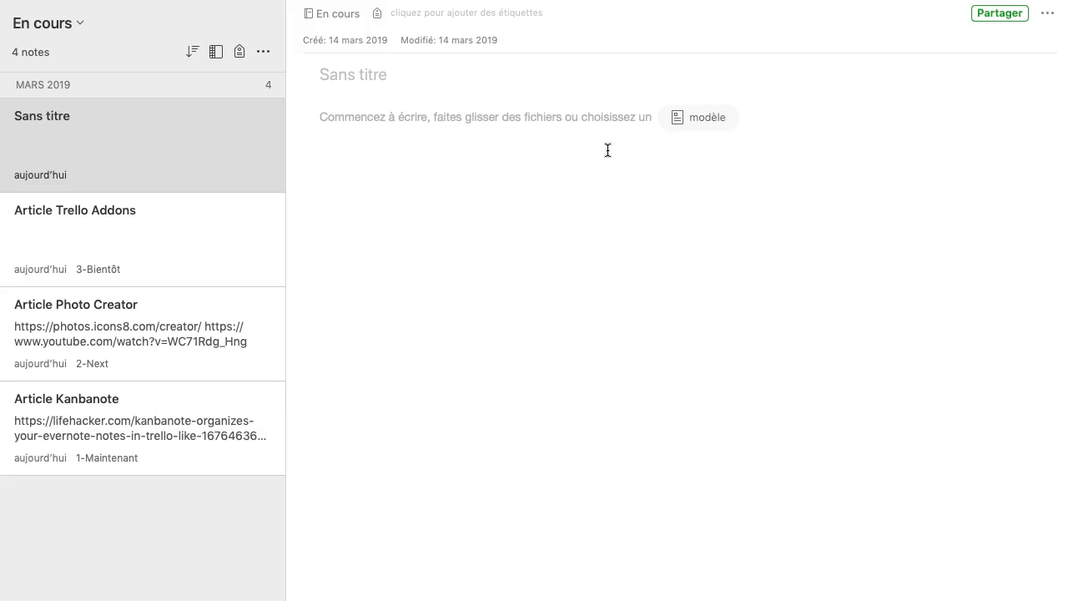
{"action": "type", "text": "Finir copies écran Kanbanote"}
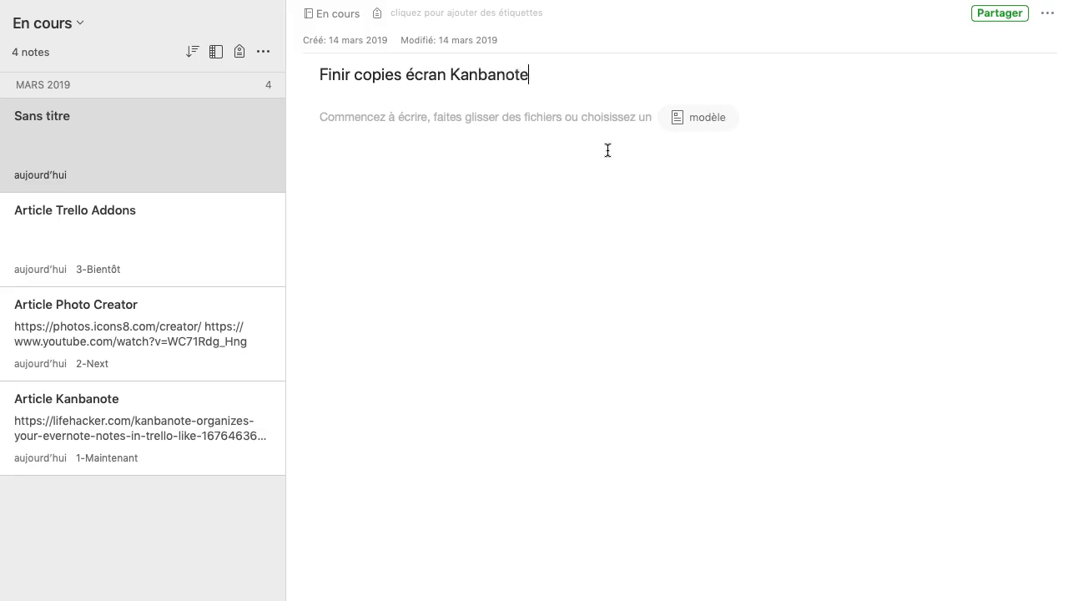
Step: Add the tag "A faire" to the "Finir copies écran Kanbanote" note
{"action": "left_click", "coordinate": [498, 12]}
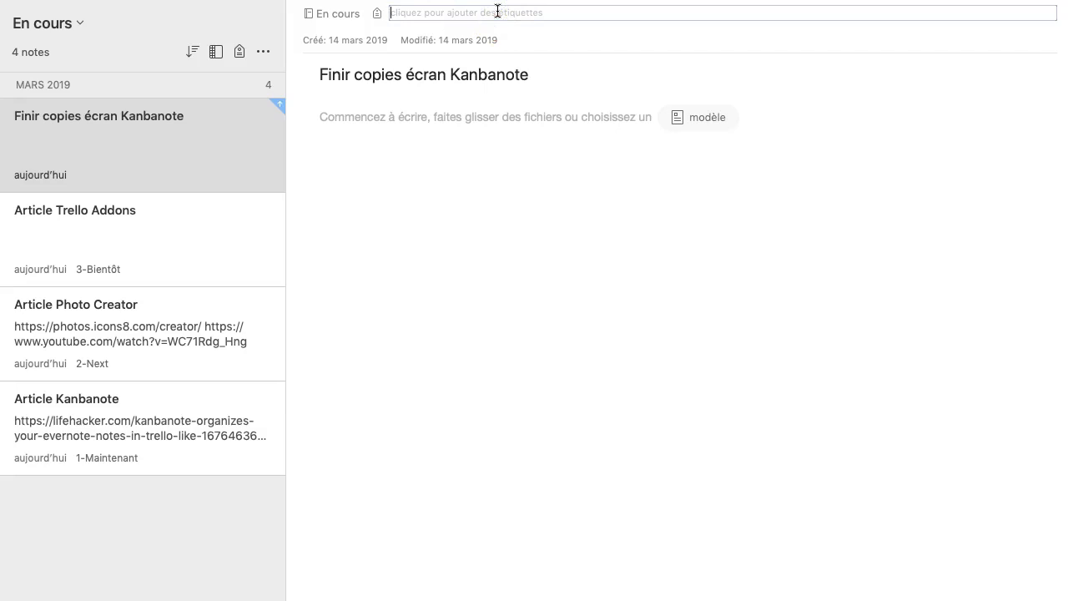
{"action": "type", "text": "A fai"}
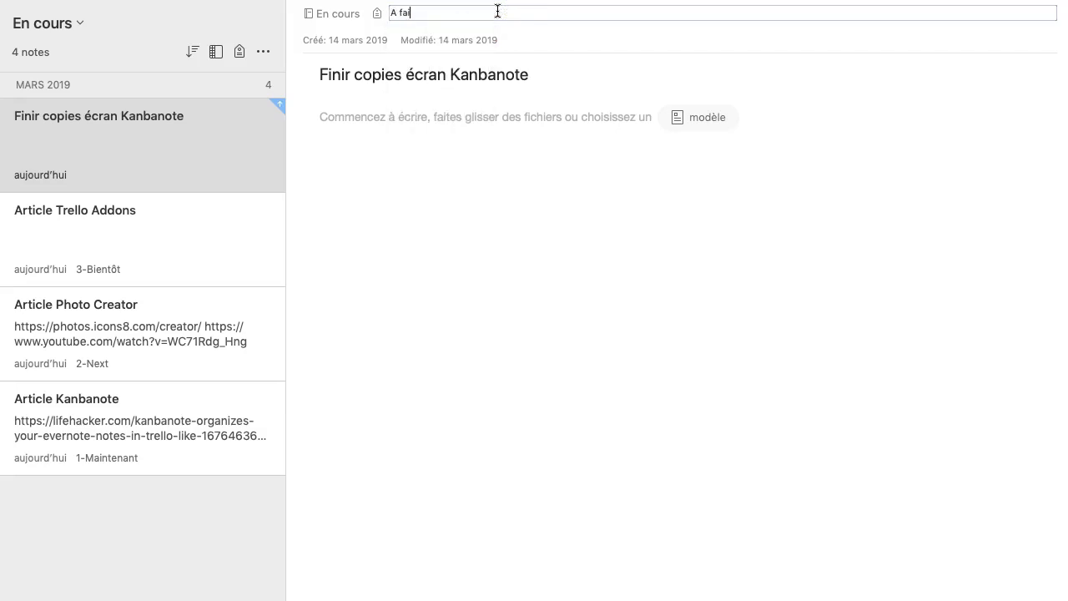
{"action": "type", "text": "re"}
{"action": "key", "text": "Return"}
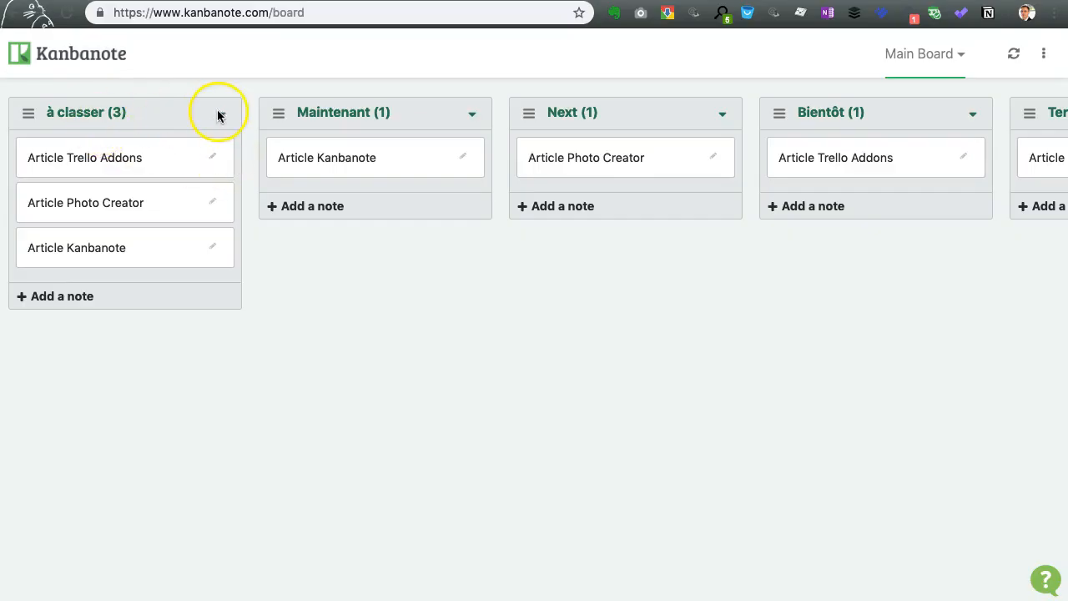
{"action": "left_click", "coordinate": [221, 114]}
{"action": "left_click", "coordinate": [147, 143]}
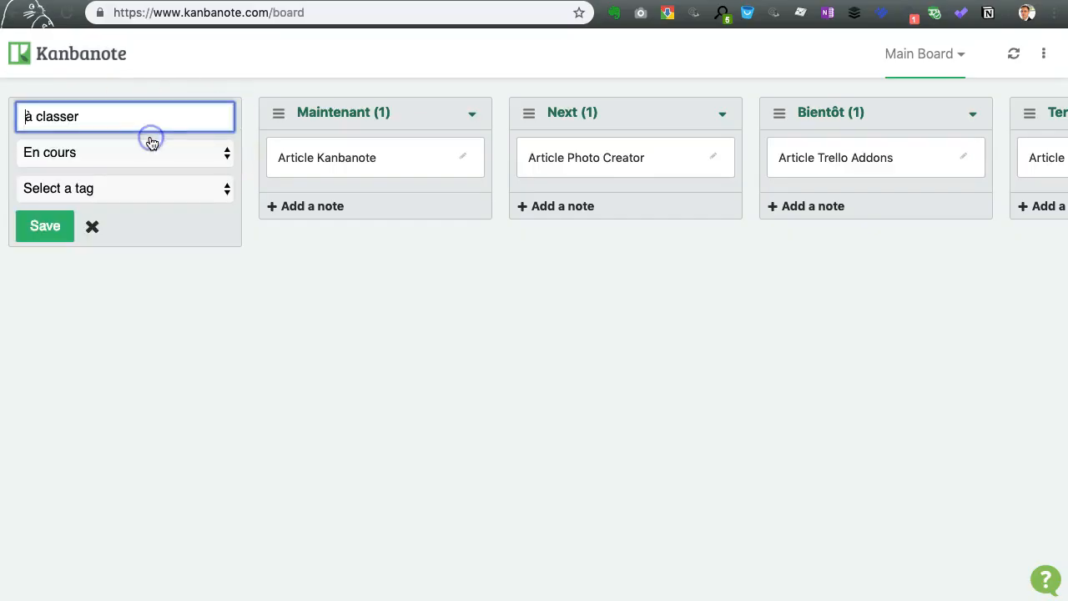
{"action": "left_click", "coordinate": [121, 187]}
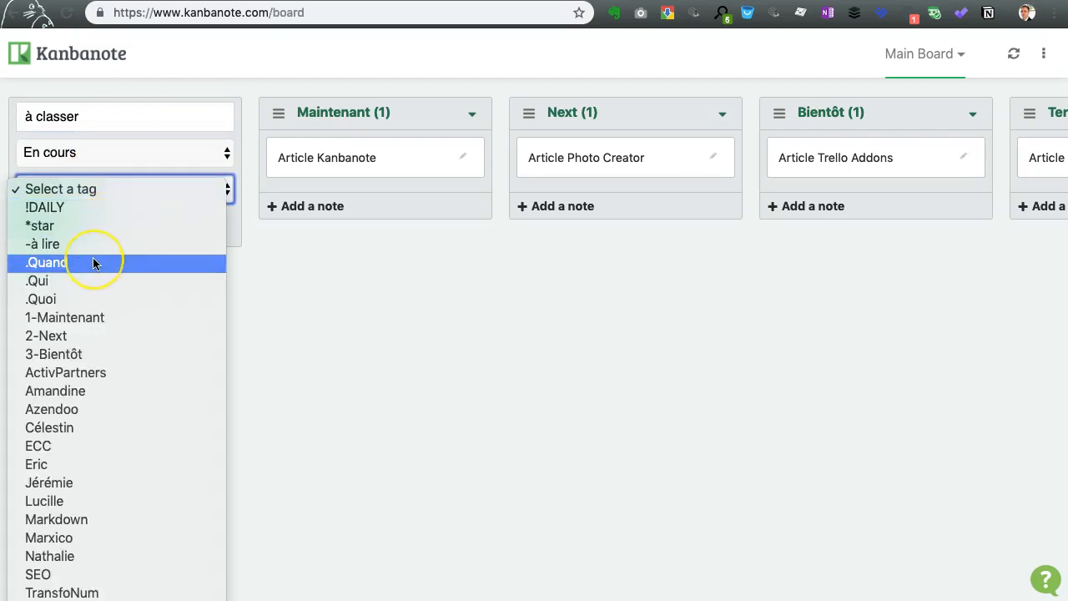
{"action": "scroll", "coordinate": [93, 262], "scroll_direction": "down", "scroll_amount": 10}
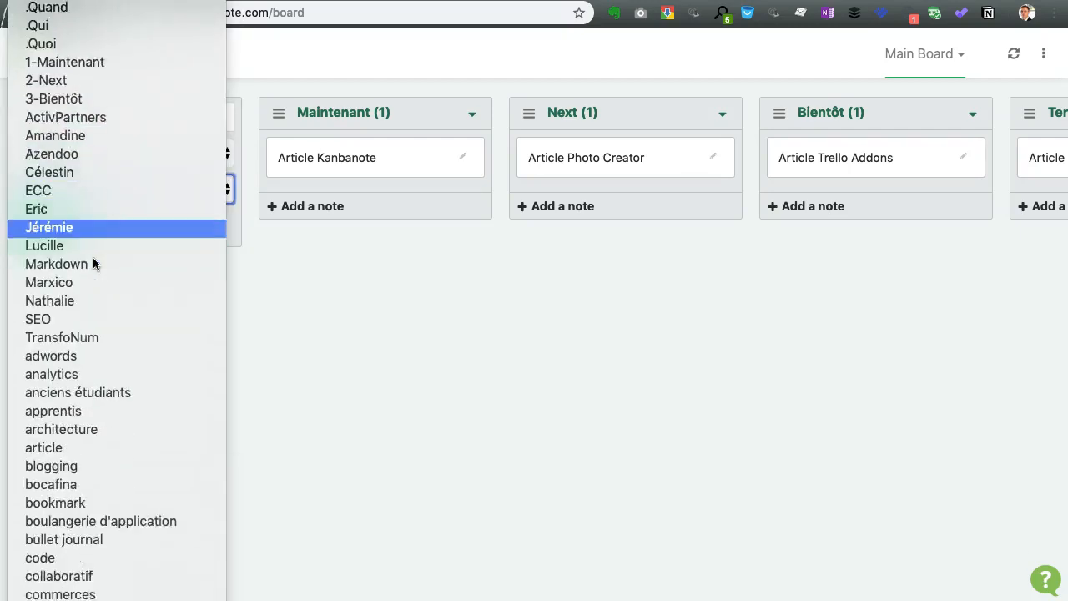
{"action": "left_click", "coordinate": [417, 286]}
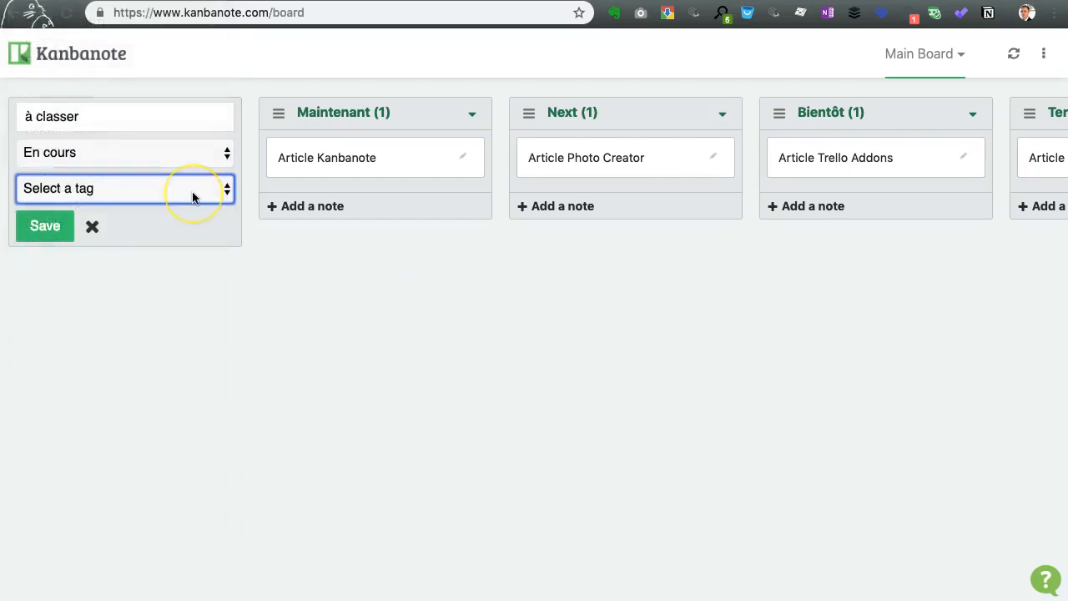
Step: Refresh the Kanbanote board and link the "à classer" list to the "A faire" tag, keeping the "En cours" notebook
{"action": "left_click", "coordinate": [1013, 54]}
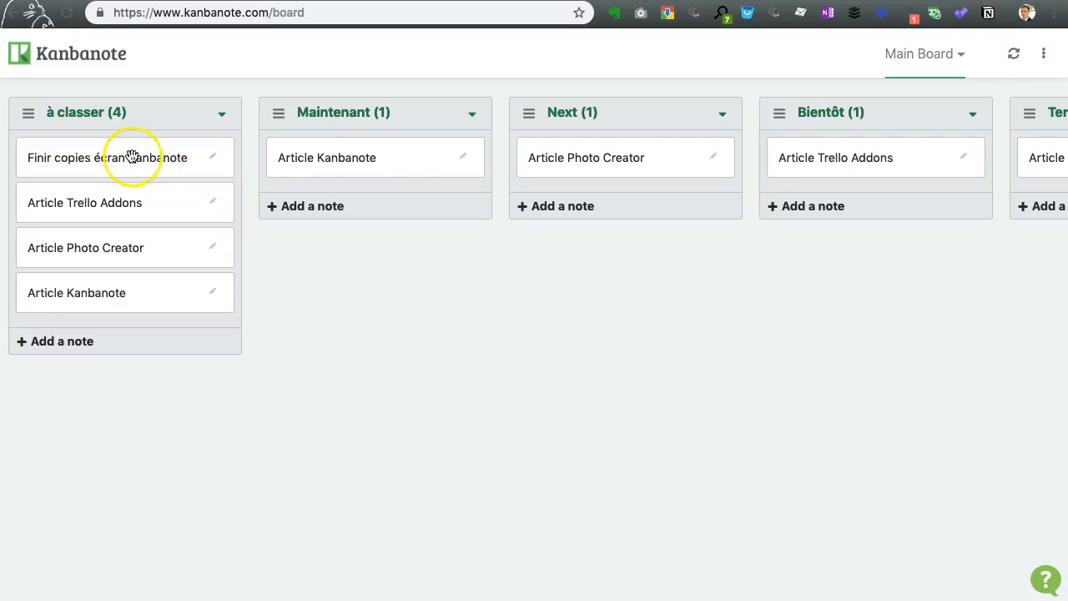
{"action": "left_click", "coordinate": [222, 117]}
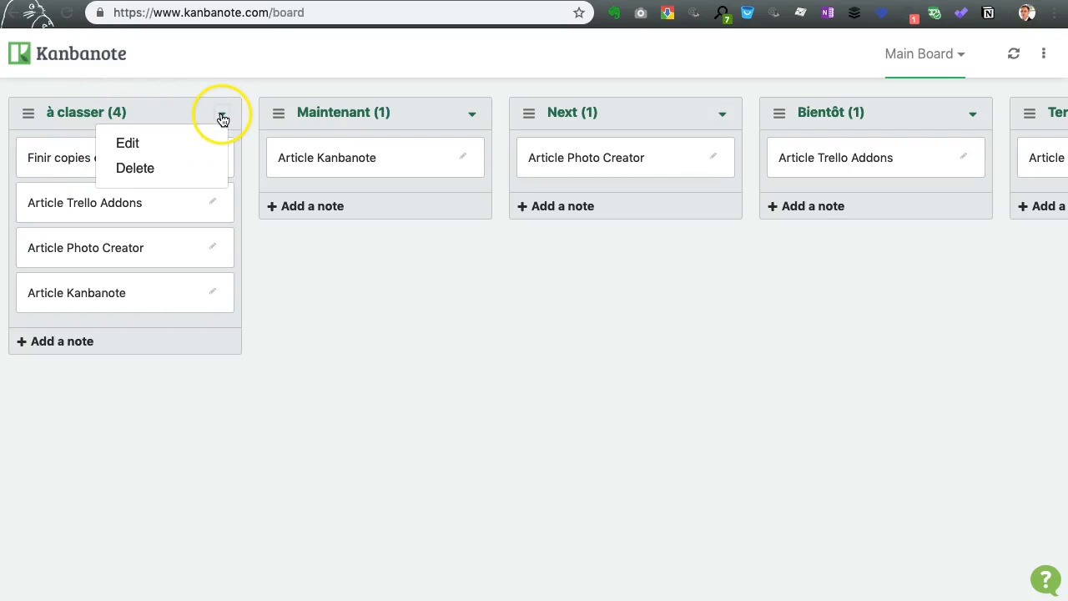
{"action": "left_click", "coordinate": [131, 141]}
{"action": "left_click", "coordinate": [226, 190]}
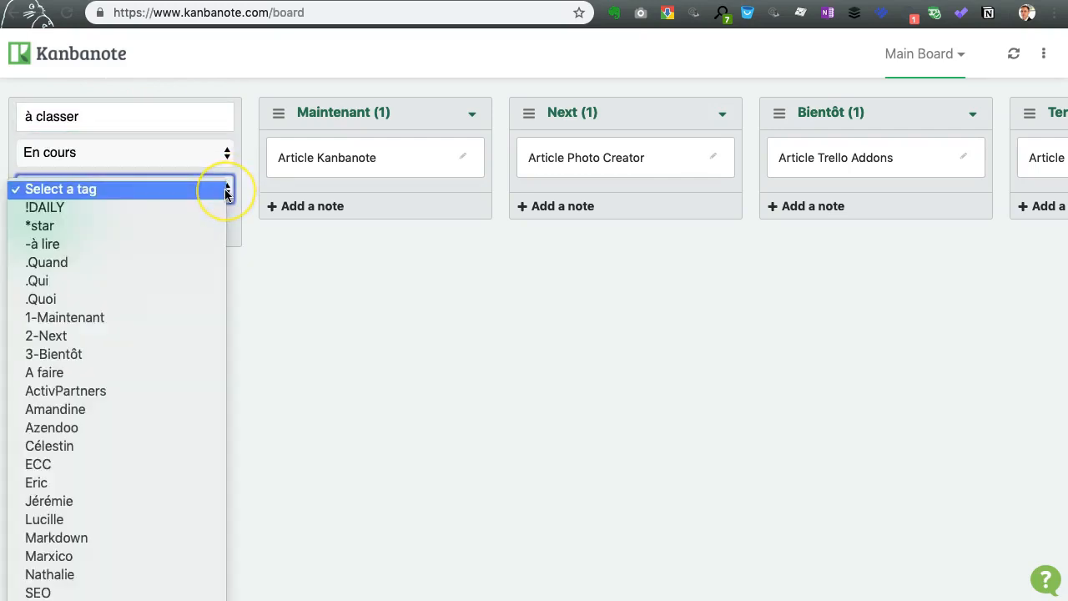
{"action": "left_click", "coordinate": [62, 373]}
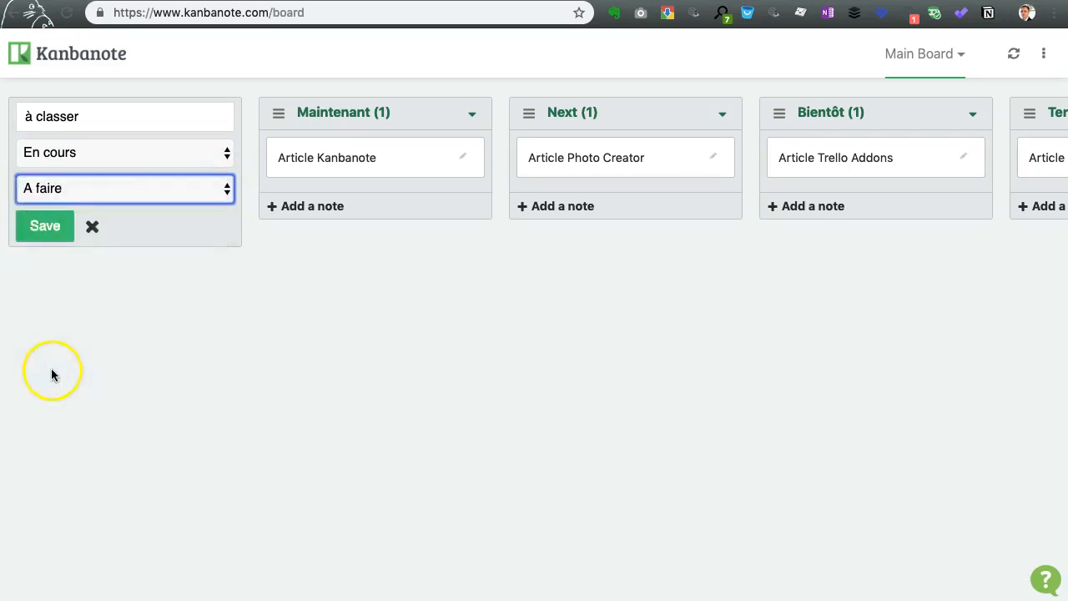
{"action": "left_click", "coordinate": [45, 225]}
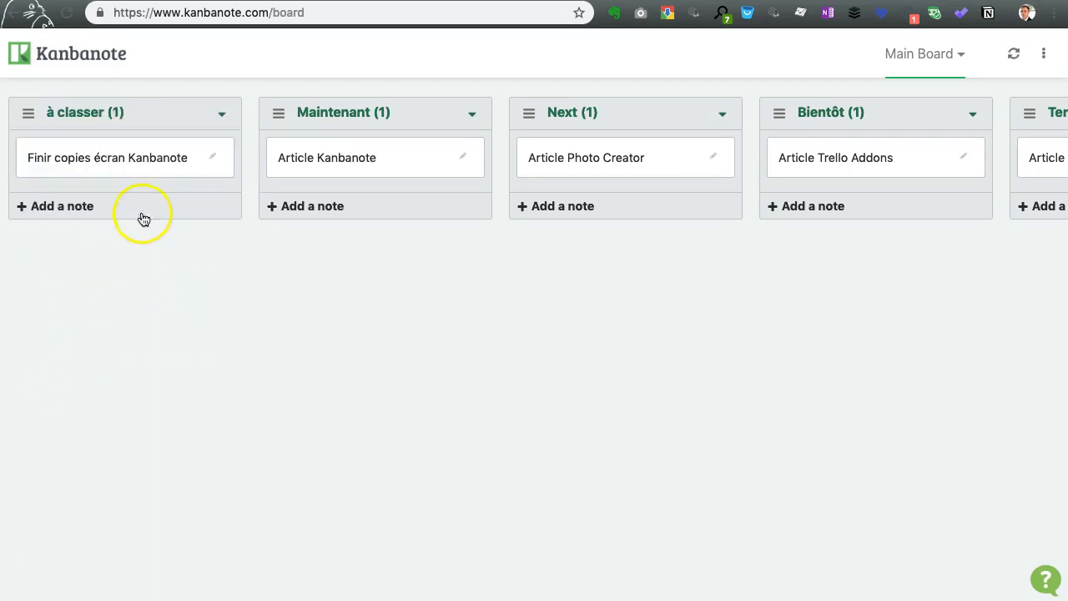
Step: Look over the notes in each list of the board, from "à classer" through "Terminé"
{"action": "scroll", "coordinate": [627, 261], "scroll_direction": "right", "scroll_amount": 5}
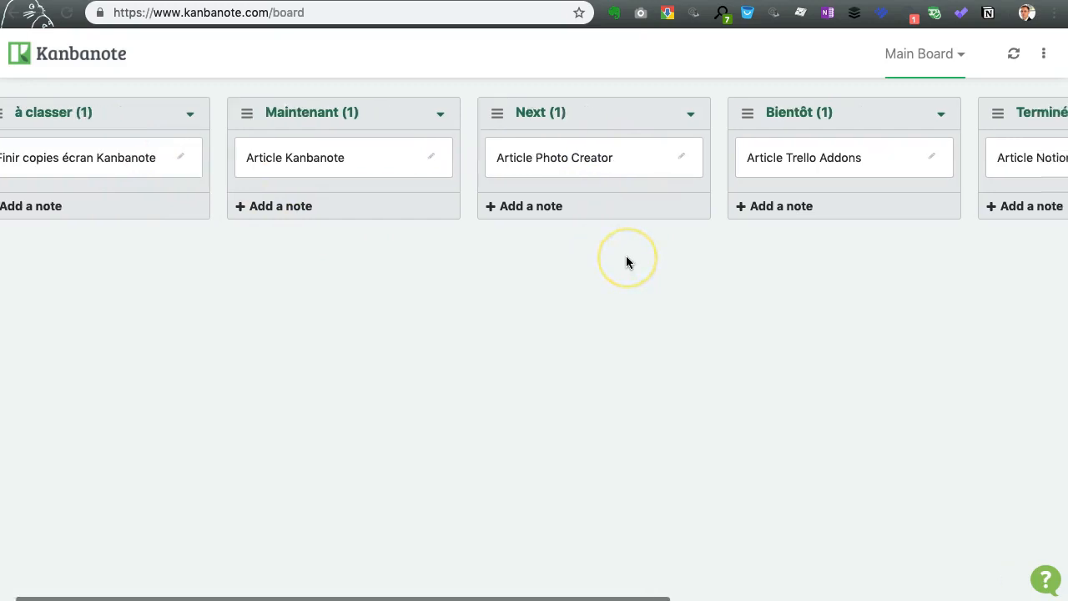
{"action": "scroll", "coordinate": [626, 260], "scroll_direction": "left", "scroll_amount": 5}
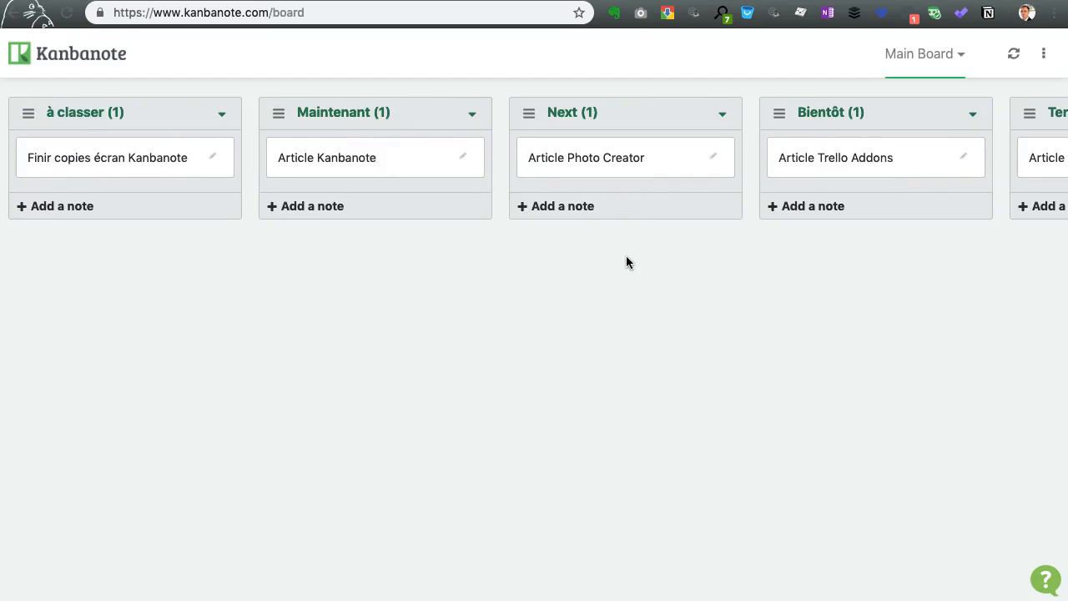
{"action": "scroll", "coordinate": [627, 260], "scroll_direction": "right", "scroll_amount": 5}
{"action": "scroll", "coordinate": [627, 261], "scroll_direction": "left", "scroll_amount": 5}
{"action": "left_click", "coordinate": [550, 268]}
{"action": "scroll", "coordinate": [643, 258], "scroll_direction": "right", "scroll_amount": 5}
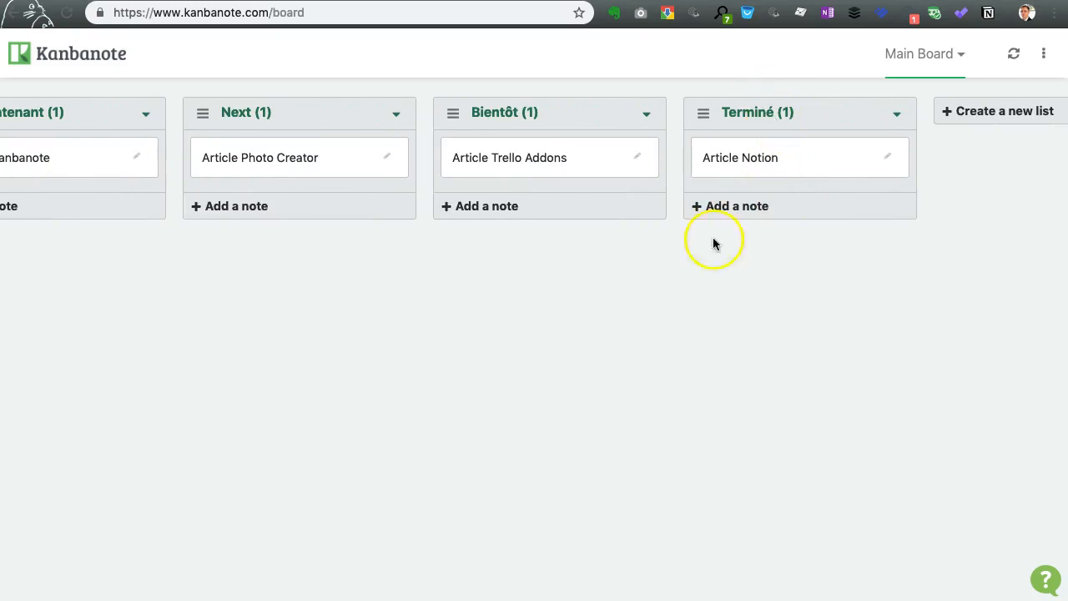
{"action": "scroll", "coordinate": [617, 308], "scroll_direction": "left", "scroll_amount": 8}
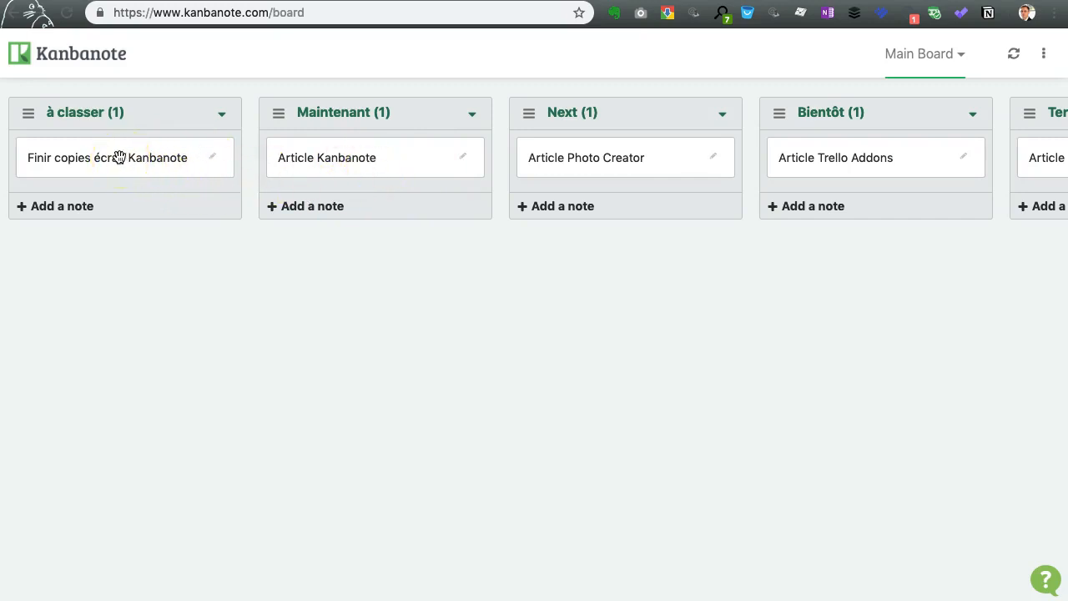
Step: View the details and opening options of the "Finir copies écran Kanbanote" note without changing it
{"action": "left_click", "coordinate": [212, 161]}
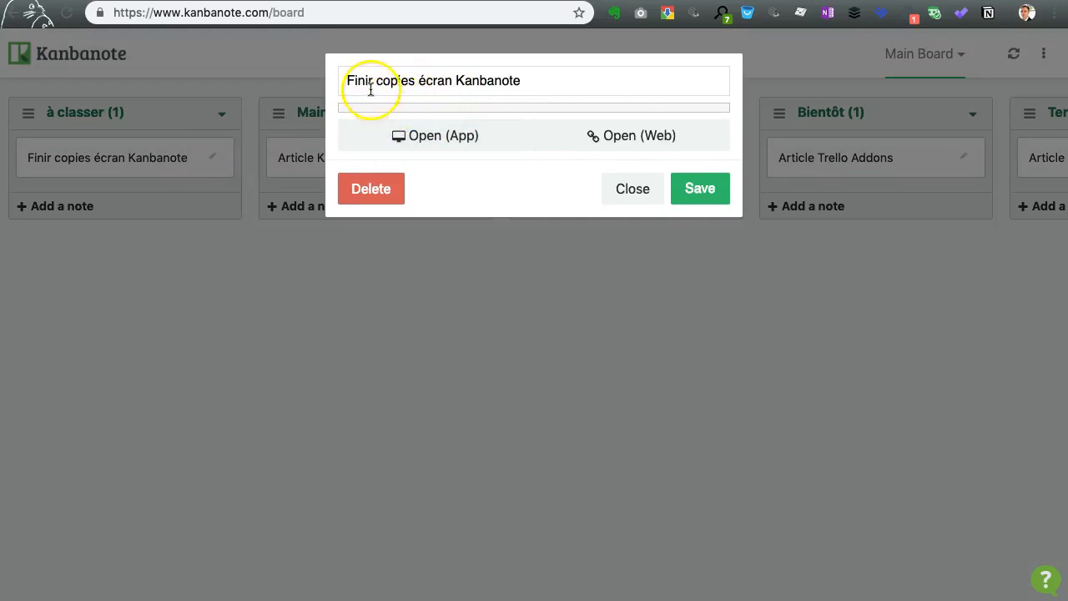
{"action": "left_click", "coordinate": [531, 78]}
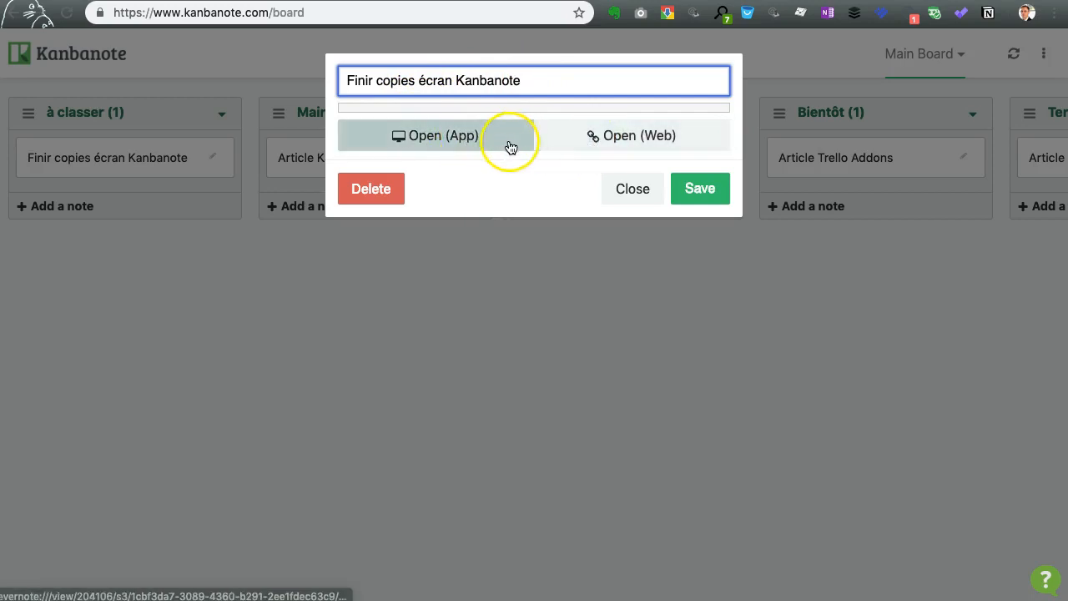
{"action": "left_click", "coordinate": [628, 192]}
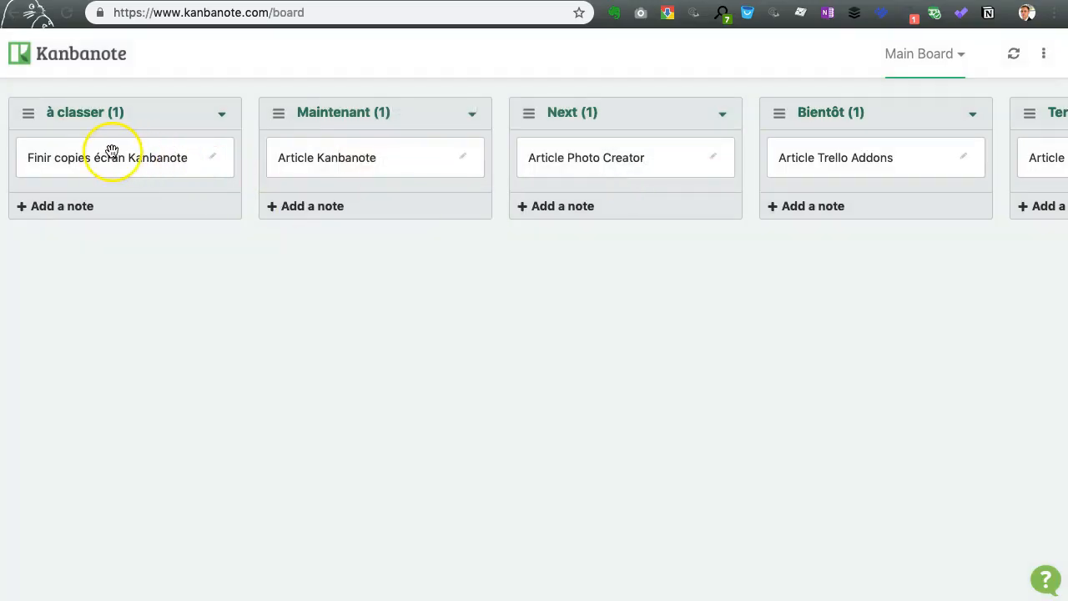
Step: Move the "Finir copies écran Kanbanote" note from "à classer" to "Maintenant" and check it in Evernote
{"action": "left_click_drag", "start_coordinate": [111, 151], "coordinate": [370, 150]}
{"action": "left_click", "coordinate": [358, 126]}
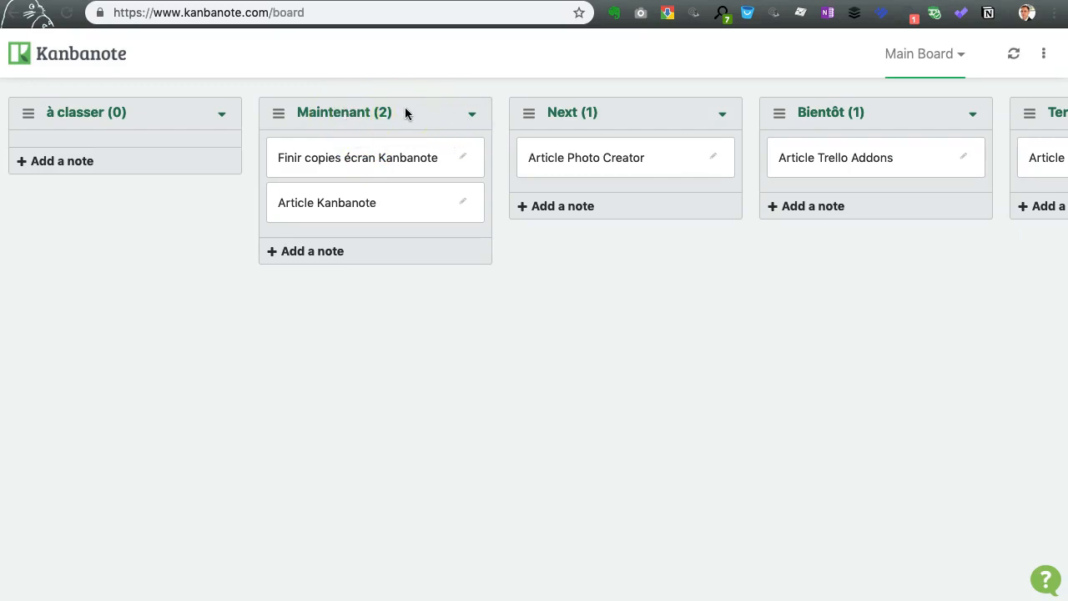
{"action": "key", "text": "super+Tab"}
Step: View the contents of the "Article Kanbanote", "Article Photo Creator" and "Article Trello Addons" notes in Kanbanote
{"action": "left_click", "coordinate": [464, 203]}
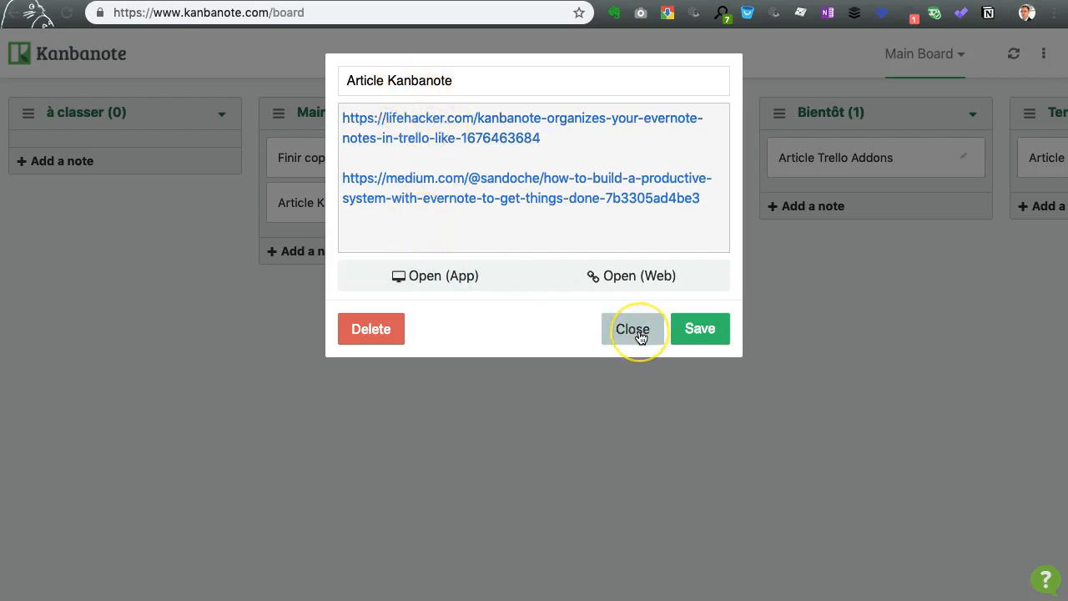
{"action": "left_click", "coordinate": [638, 332]}
{"action": "left_click", "coordinate": [711, 158]}
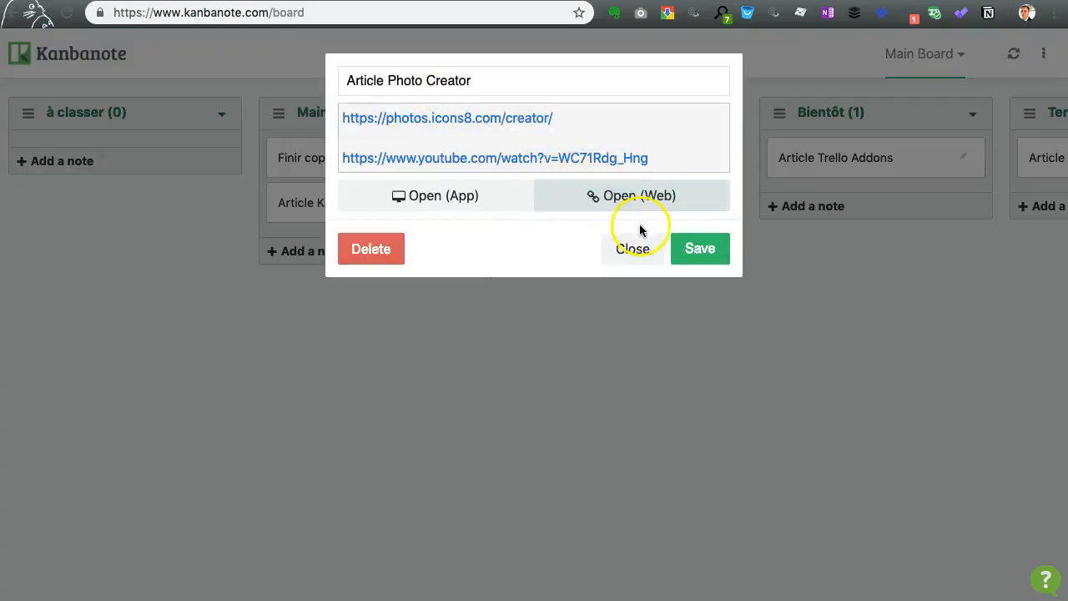
{"action": "left_click", "coordinate": [634, 254]}
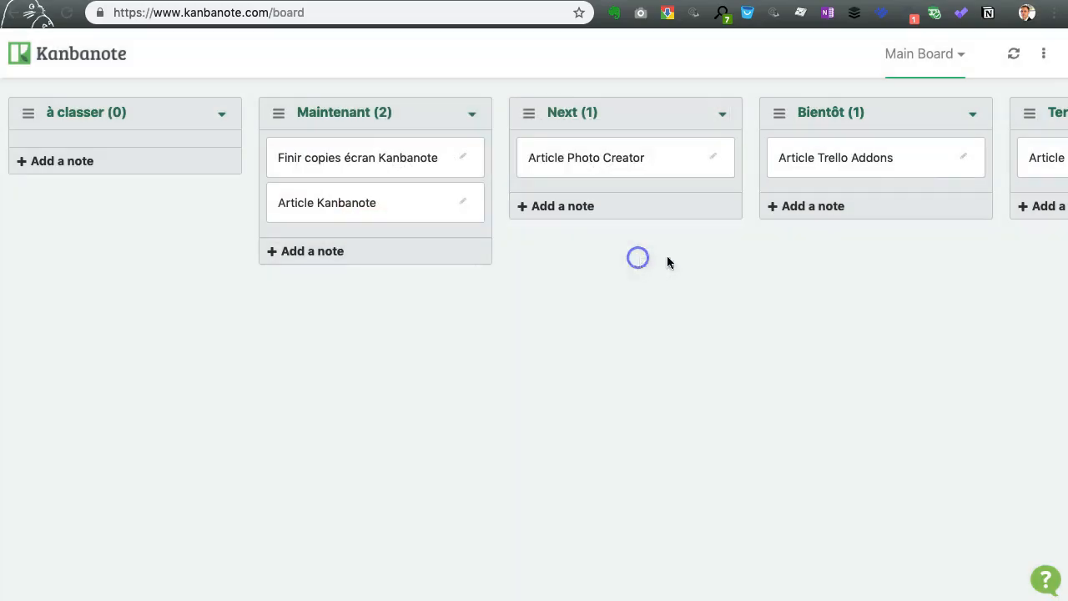
{"action": "left_click", "coordinate": [964, 159]}
{"action": "left_click", "coordinate": [629, 192]}
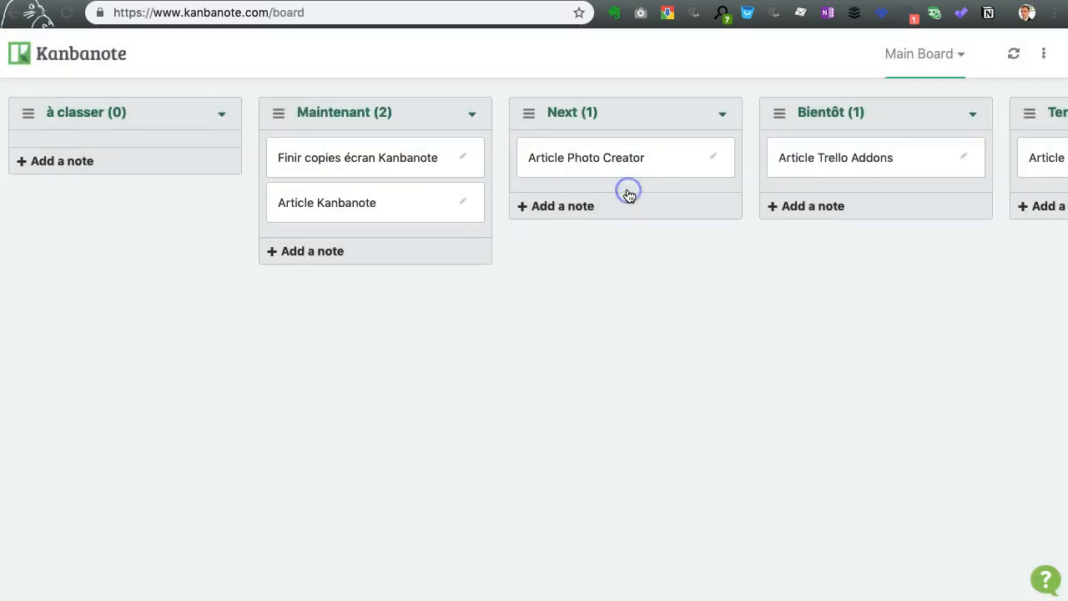
Step: Switch to Evernote and examine the article notes in the "En cours" and "Terminé" notebooks
{"action": "key", "text": "super+Tab"}
{"action": "left_click", "coordinate": [110, 217]}
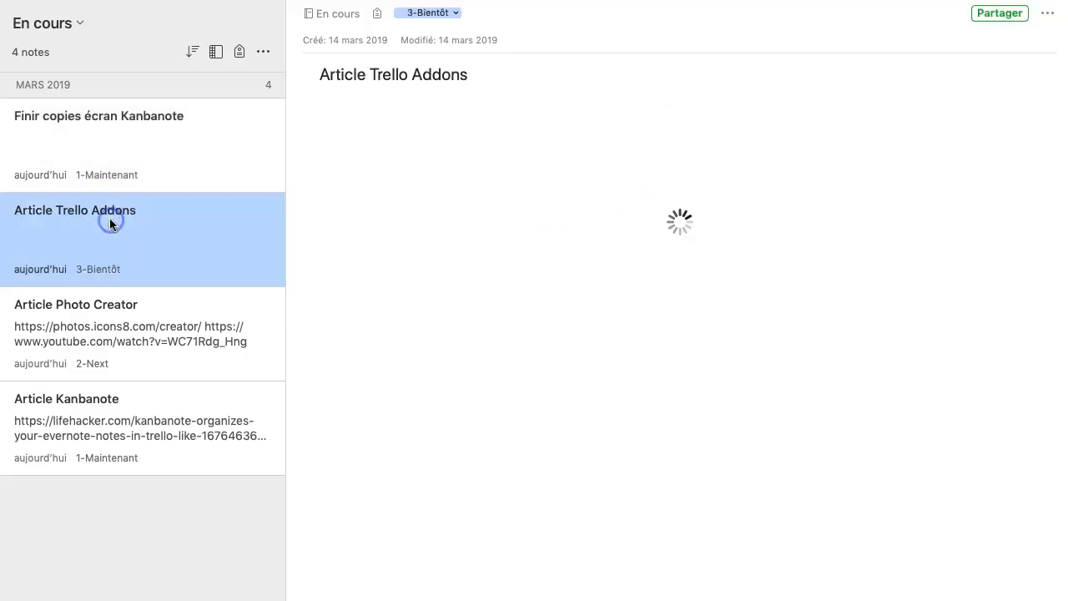
{"action": "left_click", "coordinate": [106, 311]}
{"action": "left_click", "coordinate": [96, 400]}
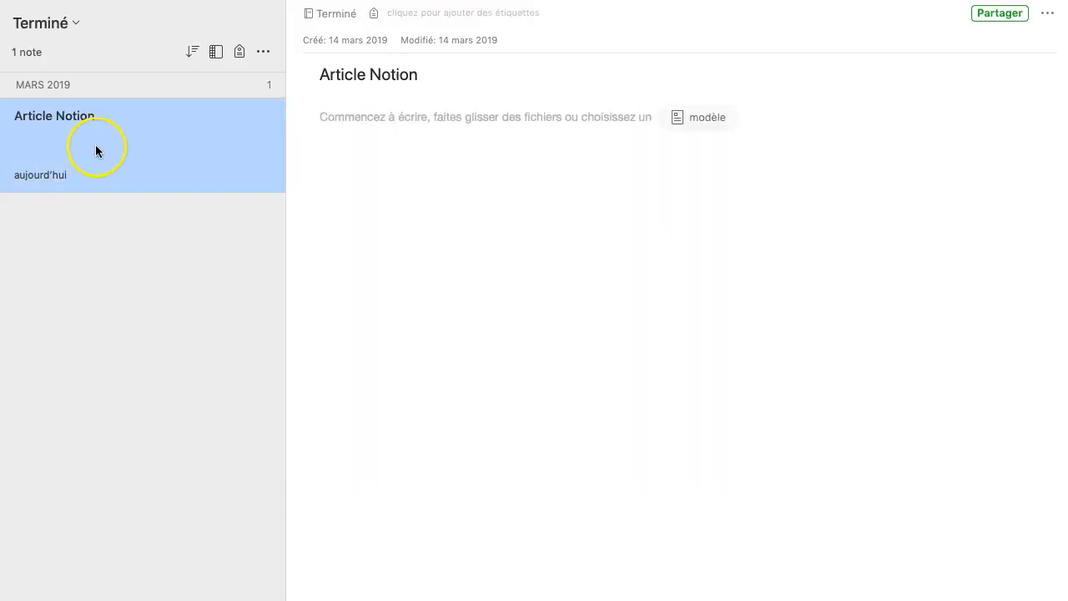
{"action": "left_click", "coordinate": [0, 167]}
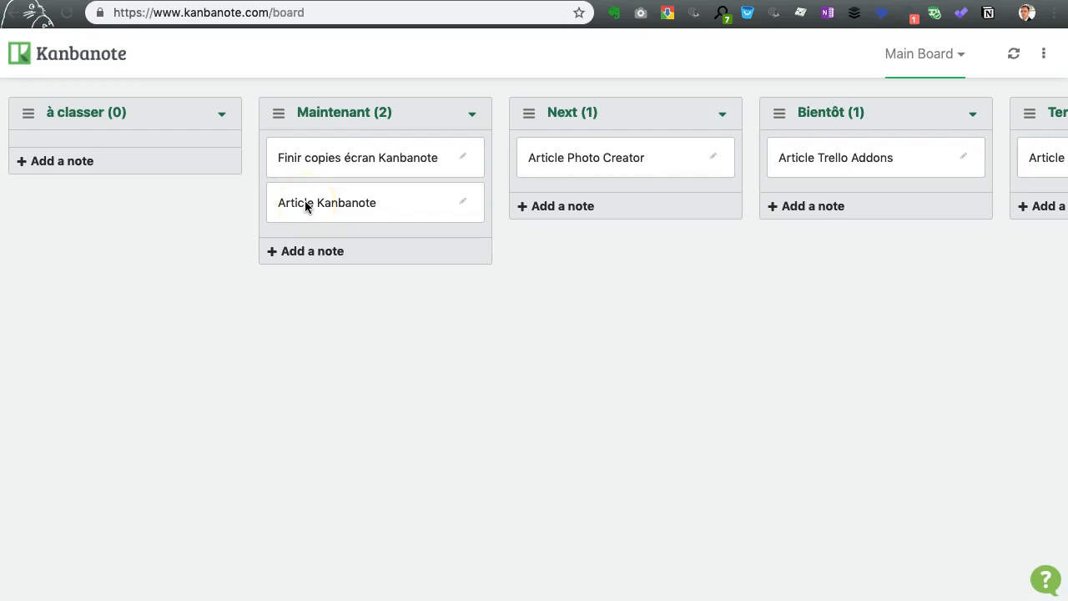
Step: Return to Kanbanote and view the links in the "Article Photo Creator" note
{"action": "left_click", "coordinate": [716, 160]}
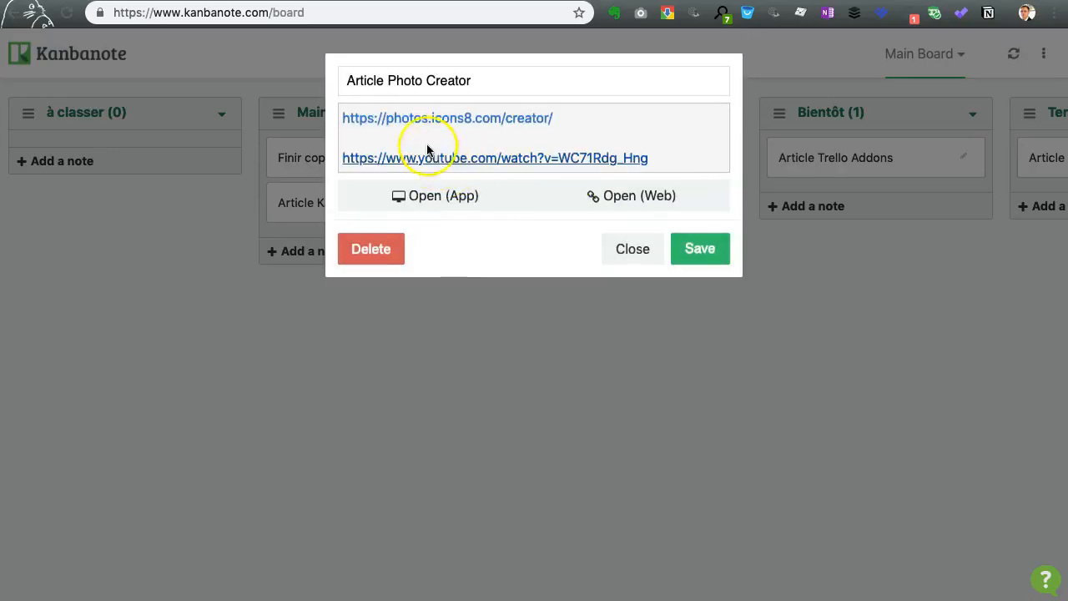
{"action": "left_click", "coordinate": [624, 249]}
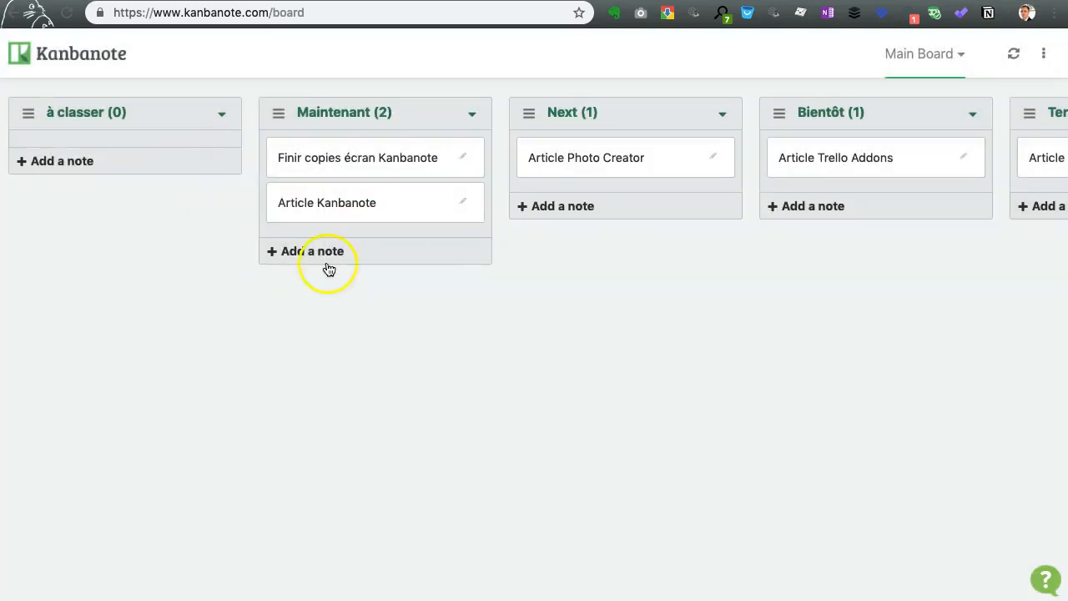